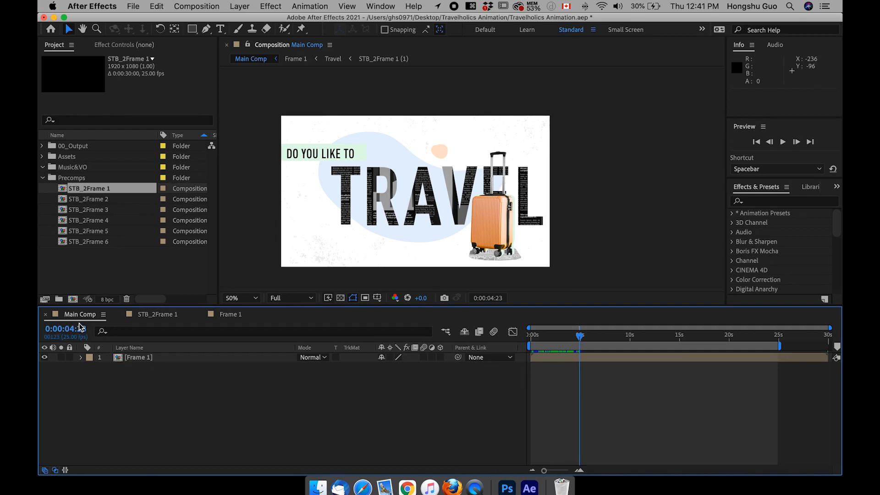
# Open the STB_2Frame 2 composition and its nested Frame 2 composition
pyautogui.moveTo(549, 342); pyautogui.dragTo(580, 338)
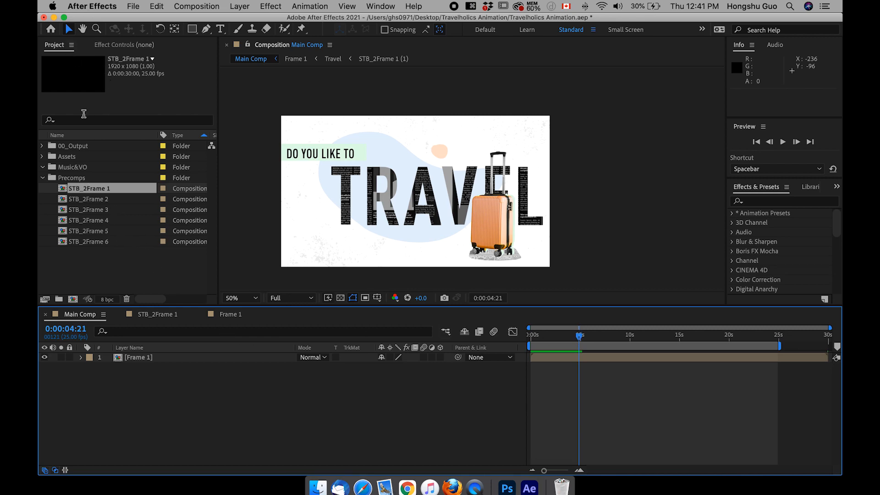
pyautogui.click(98, 201)
pyautogui.doubleClick(98, 201)
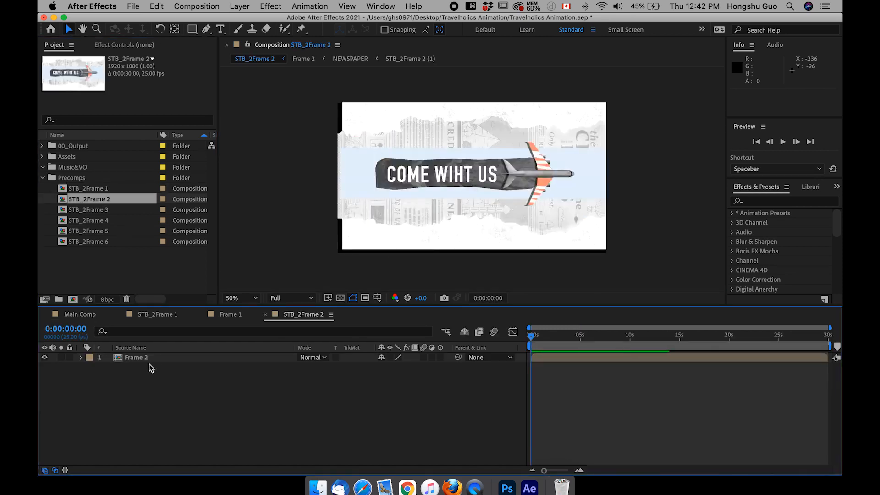
pyautogui.doubleClick(134, 358)
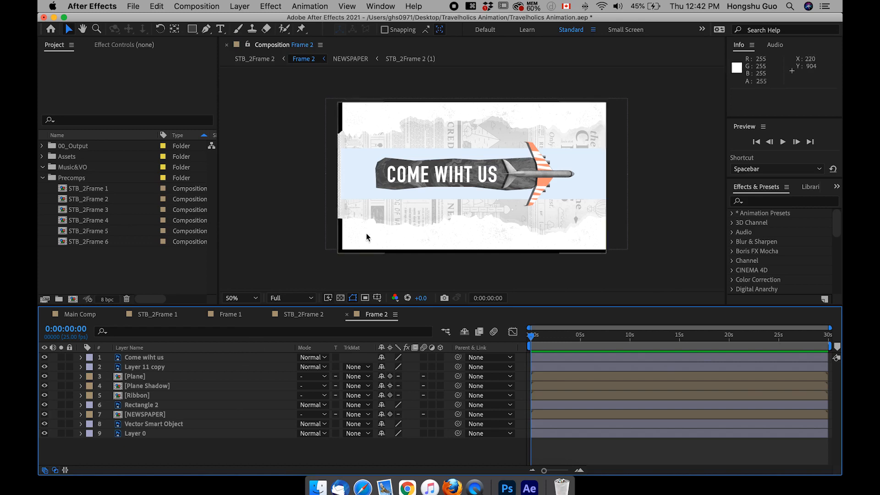
# Scale the background Layer 0 in Frame 2 to 107% so it fills the frame
pyautogui.click(183, 376)
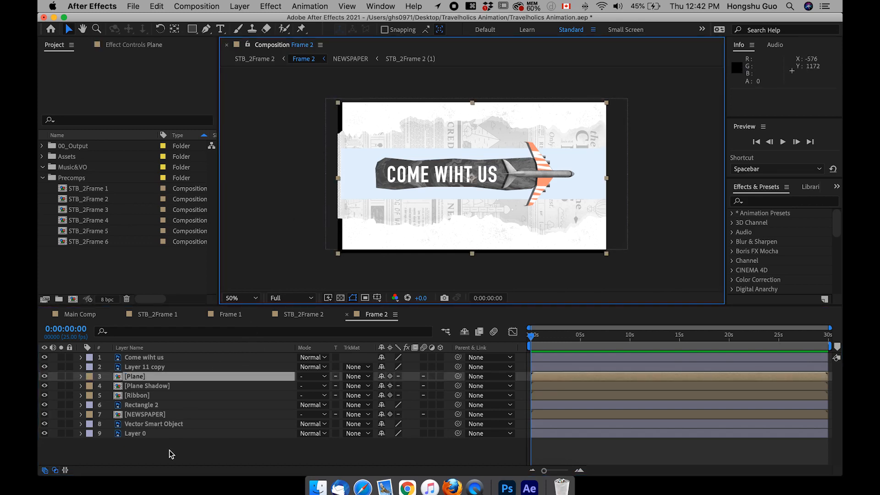
pyautogui.click(149, 436)
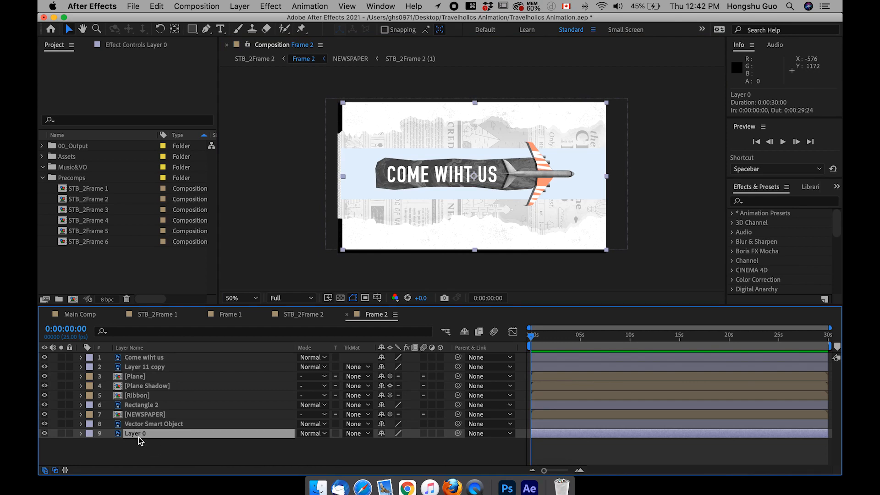
pyautogui.press('s')
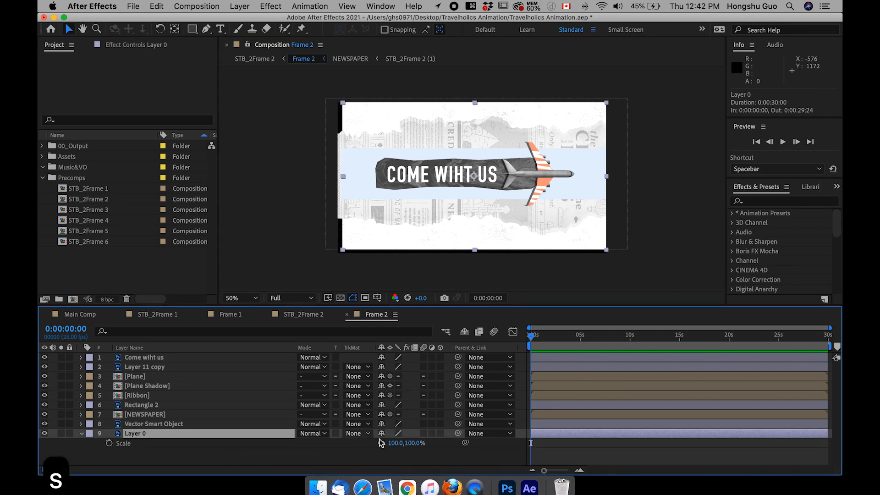
pyautogui.moveTo(395, 443); pyautogui.dragTo(398, 447)
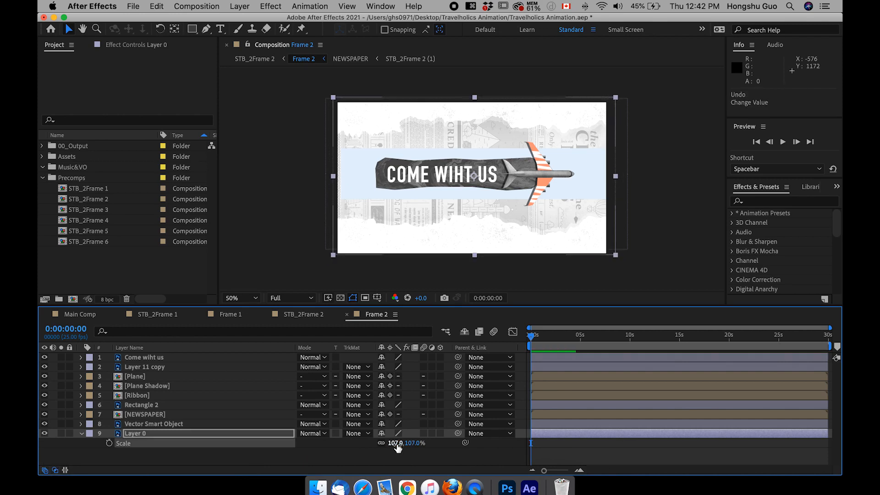
pyautogui.click(291, 456)
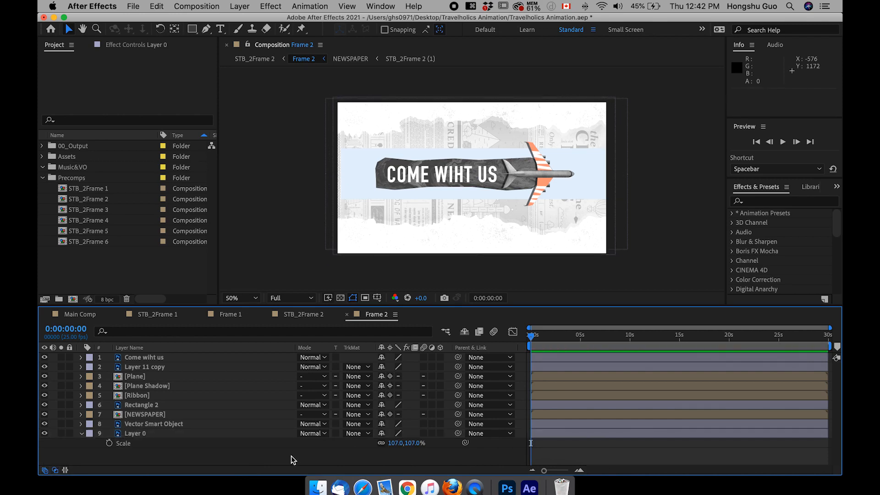
# Copy all nine layers of Frame 2 and paste them above the Frame 1 layer in Main Comp
pyautogui.click(148, 424)
pyautogui.click(145, 435)
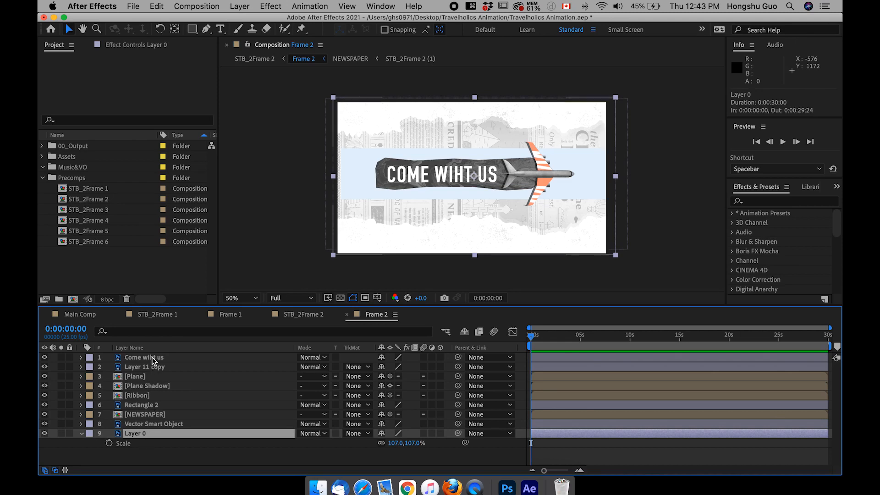
pyautogui.press('super+a')
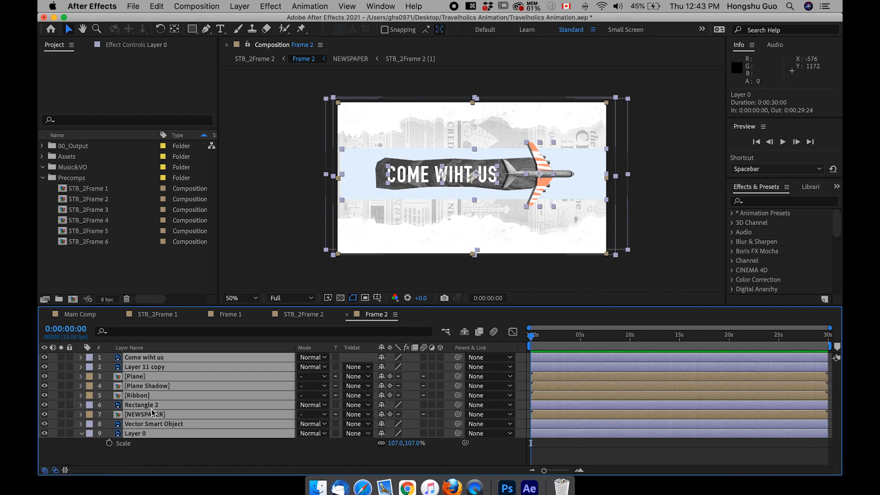
pyautogui.press('super+c')
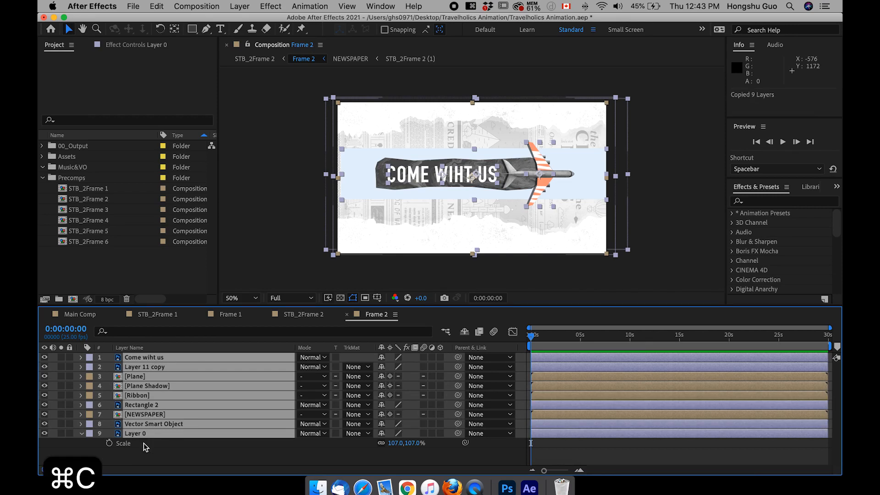
pyautogui.click(78, 314)
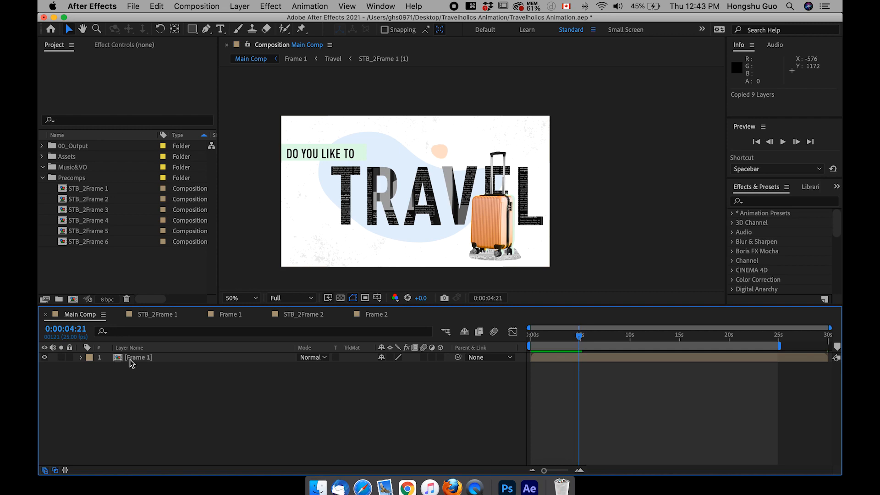
pyautogui.click(129, 360)
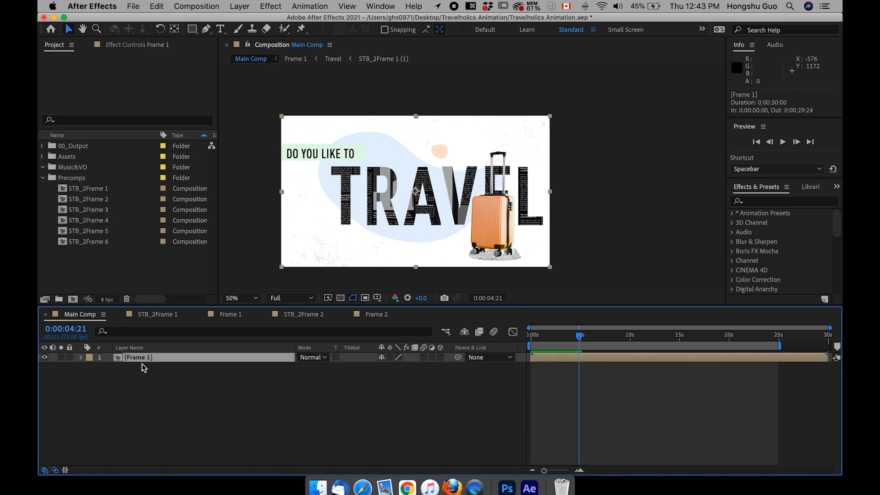
pyautogui.press('super+v')
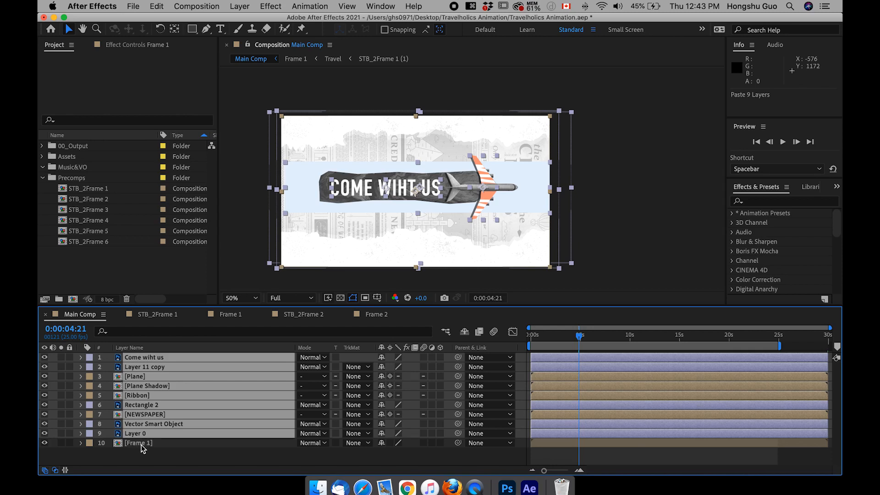
# Shift the pasted Frame 2 layers to start at 0:00:05:00 and check the cut from Frame 1
pyautogui.moveTo(538, 362); pyautogui.dragTo(582, 338)
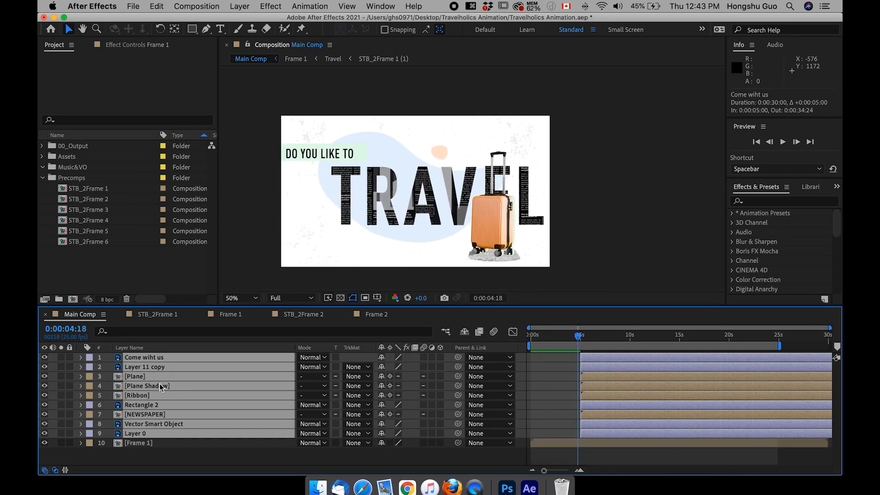
pyautogui.moveTo(580, 337); pyautogui.dragTo(583, 337)
pyautogui.click(583, 346)
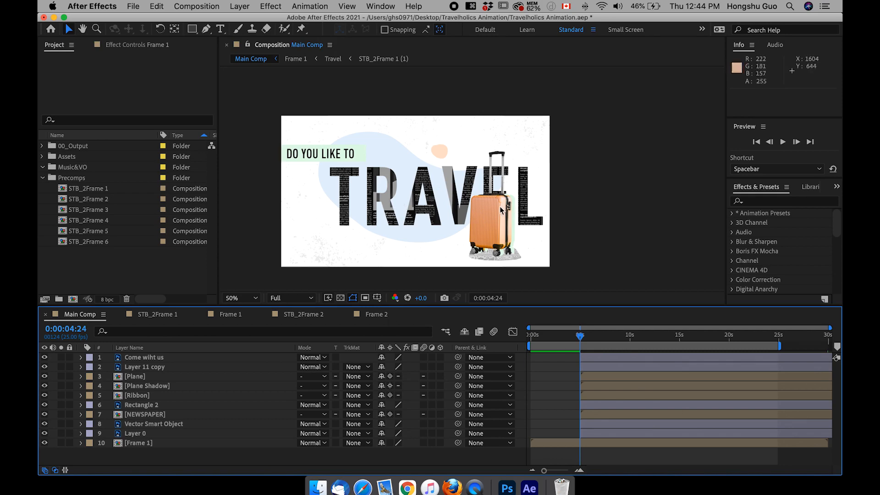
pyautogui.moveTo(580, 343); pyautogui.dragTo(583, 342)
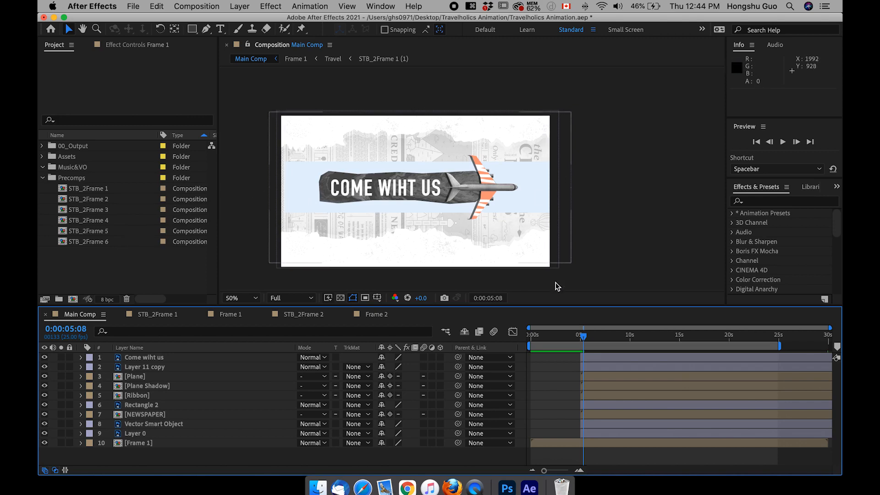
pyautogui.moveTo(581, 339); pyautogui.dragTo(580, 339)
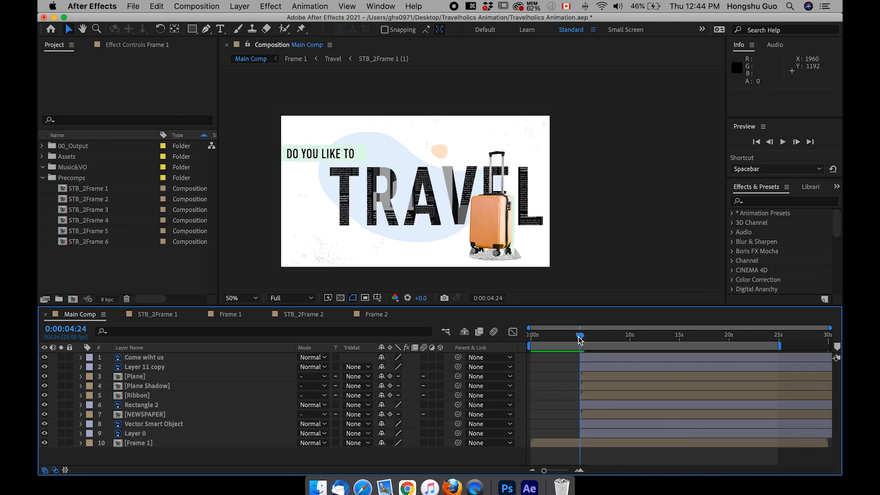
# Add a Position keyframe to the Frame 1 layer at 0:00:04:24
pyautogui.click(192, 443)
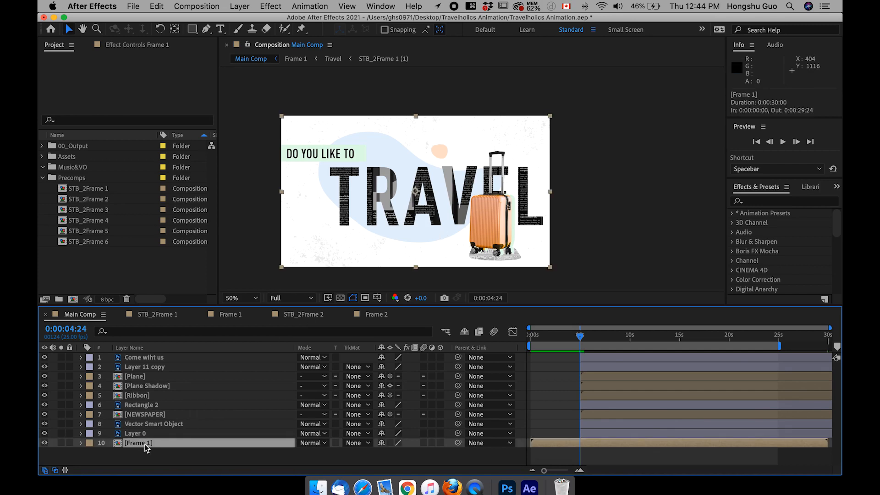
pyautogui.press('p')
pyautogui.click(109, 453)
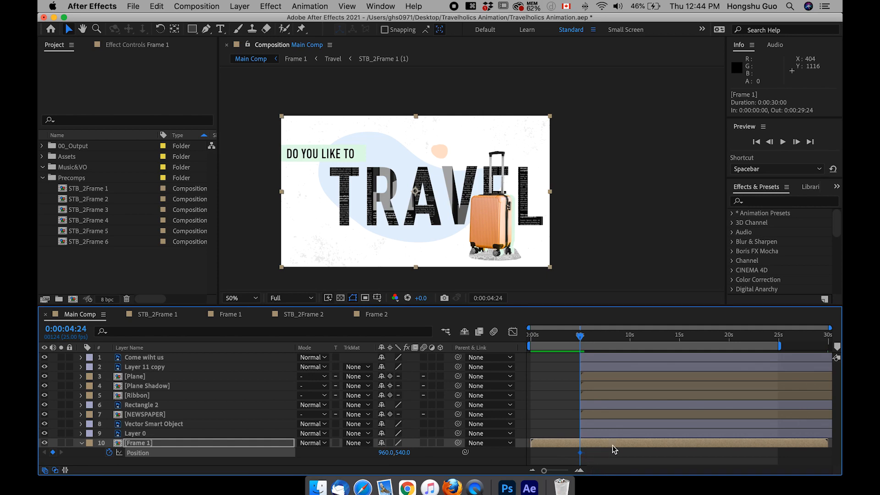
# Solo Frame 1 and keyframe its Position to -971, 540 at 0:00:05:14 so it slides out of the frame on the left
pyautogui.press('shift+super+Right')
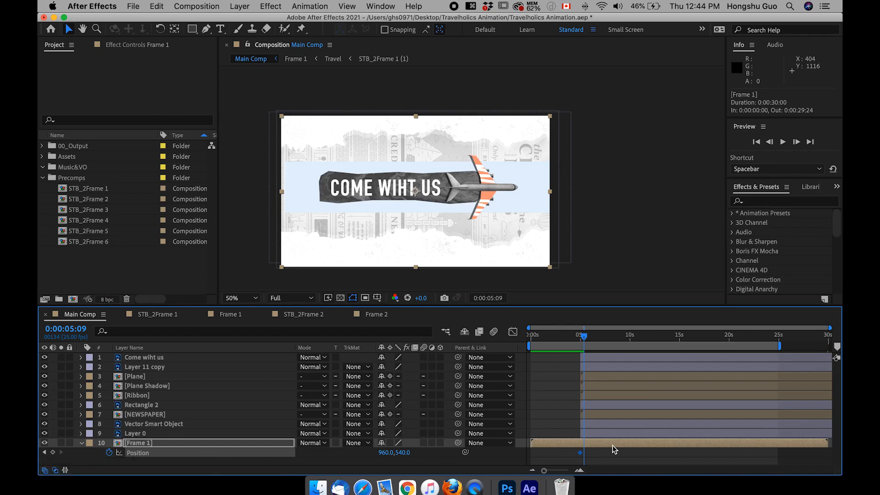
pyautogui.press('super+Right')
pyautogui.press('super+Right')
pyautogui.press('super+Right')
pyautogui.press('super+Right')
pyautogui.press('super+Right')
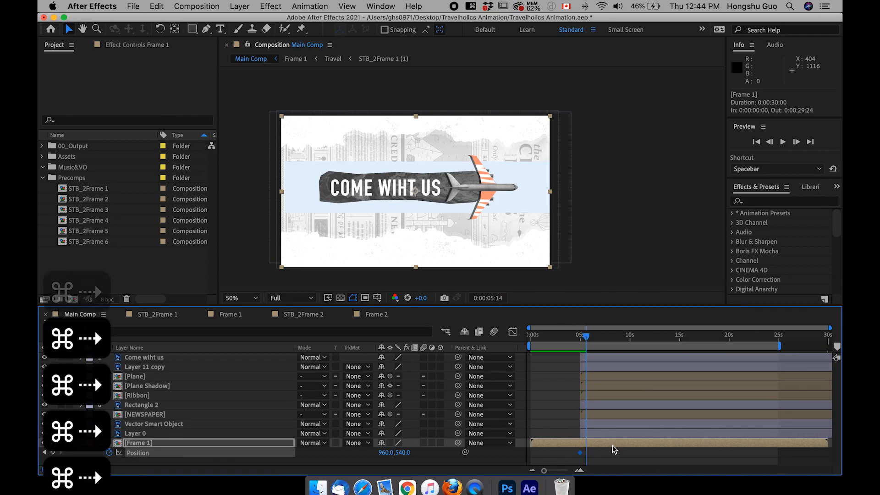
pyautogui.click(397, 456)
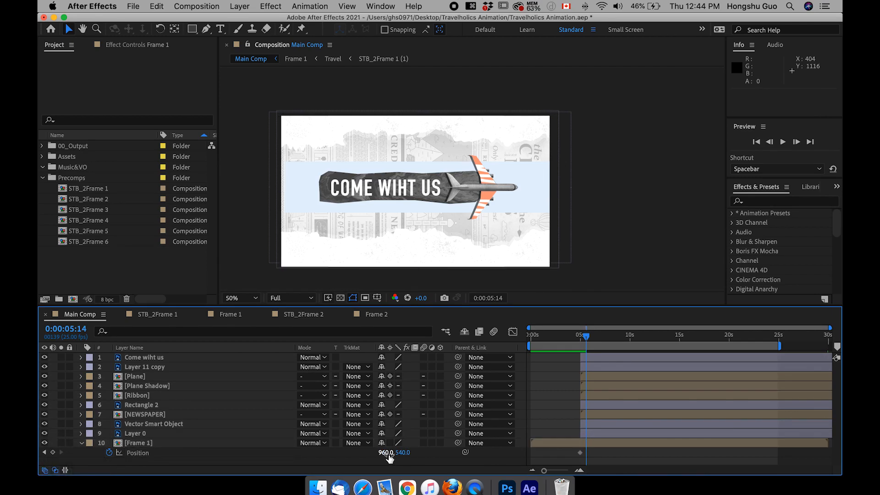
pyautogui.click(61, 442)
pyautogui.moveTo(381, 453); pyautogui.dragTo(275, 455)
pyautogui.moveTo(385, 452); pyautogui.dragTo(274, 454)
pyautogui.click(599, 454)
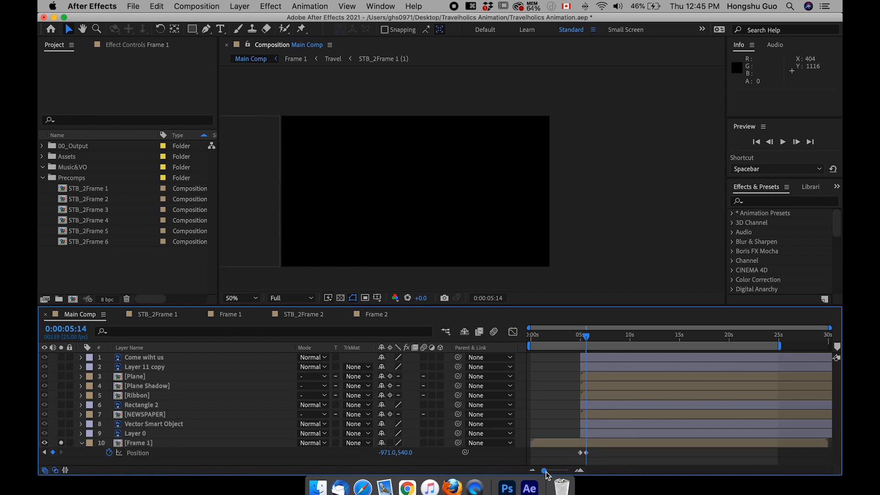
# Add Position keyframes to the NEWSPAPER, Vector Smart Object and Layer 0 layers at 0:00:05:14
pyautogui.moveTo(544, 471); pyautogui.dragTo(552, 471)
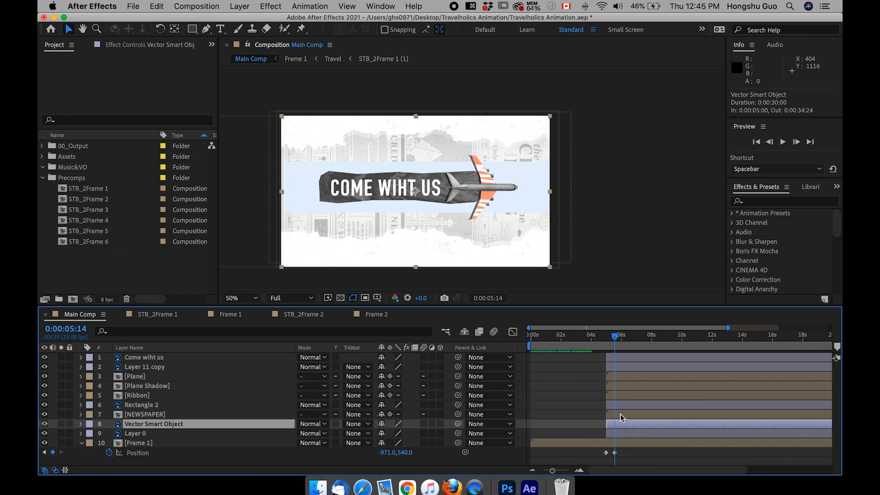
pyautogui.click(620, 414)
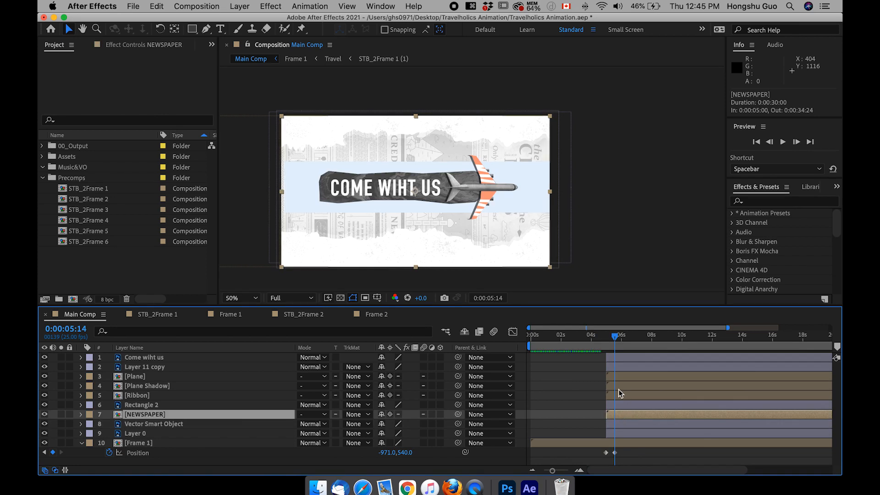
pyautogui.keyDown('shift'); pyautogui.click(135, 434); pyautogui.keyUp('shift')
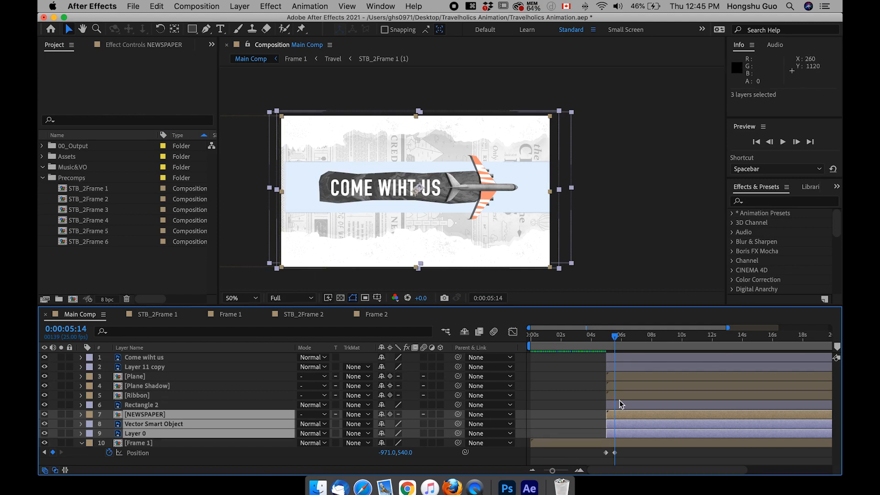
pyautogui.press('p')
pyautogui.scroll(-1, 243, 420)
pyautogui.scroll(-1, 243, 421)
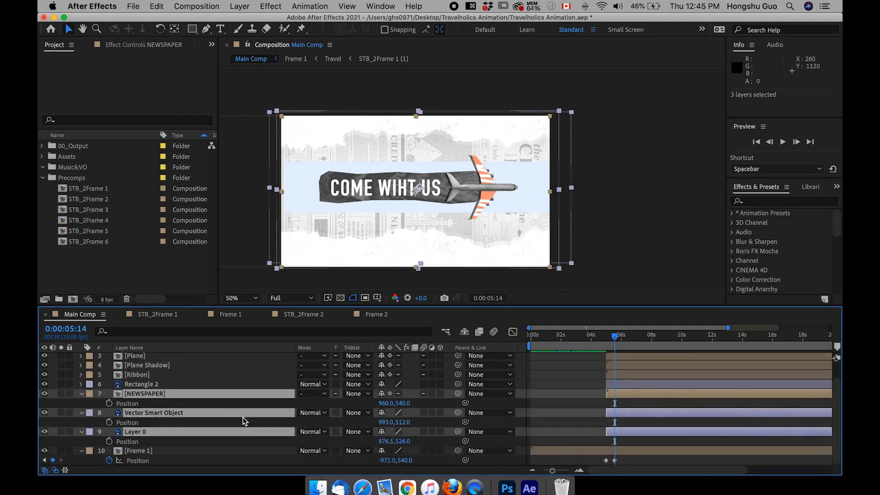
pyautogui.click(109, 403)
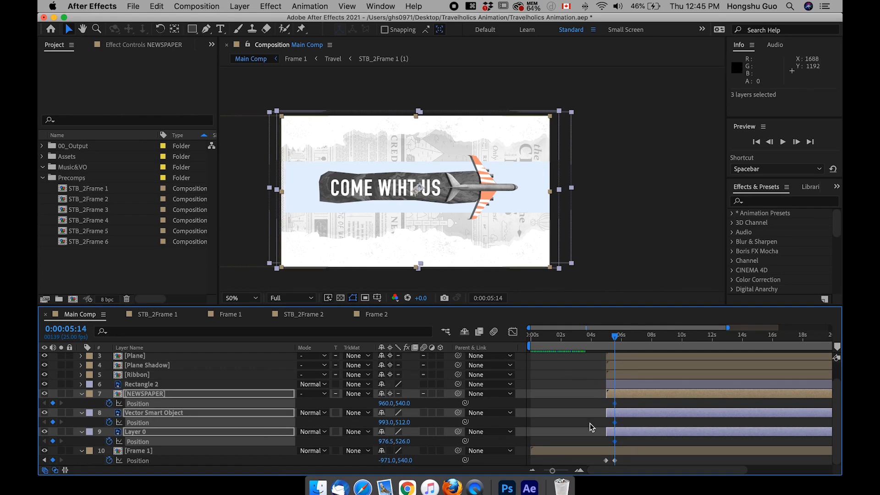
# At 0:00:05:00, shift the three keyframed background layers off the right side of the frame, with NEWSPAPER's X position at 2903
pyautogui.moveTo(617, 339); pyautogui.dragTo(608, 338)
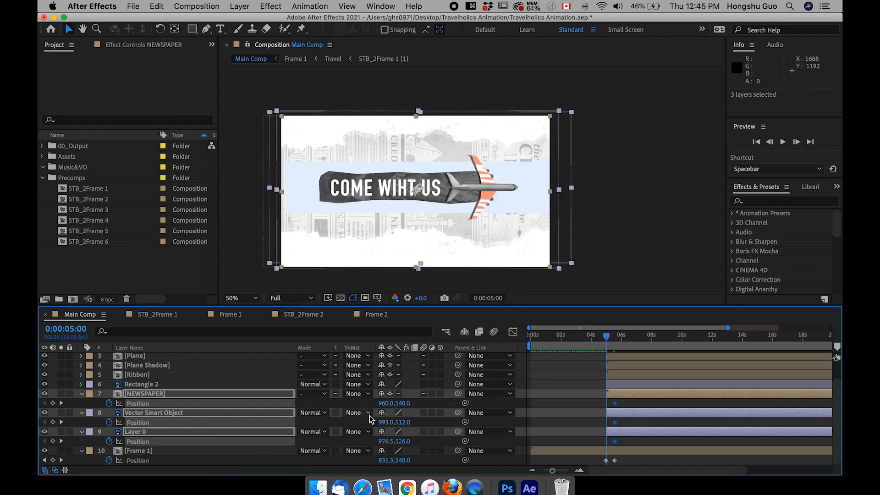
pyautogui.moveTo(384, 404); pyautogui.dragTo(447, 420)
pyautogui.moveTo(386, 408); pyautogui.dragTo(672, 406)
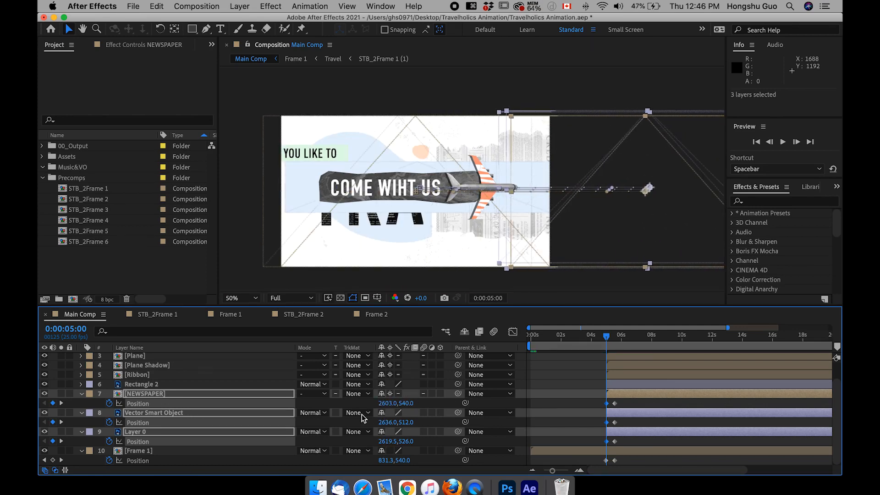
pyautogui.moveTo(387, 406); pyautogui.dragTo(543, 407)
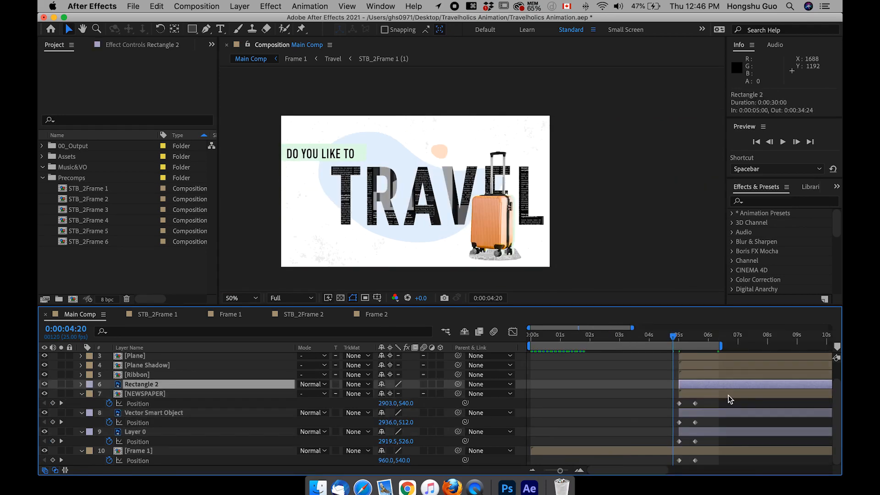
# Delay the layers from Come wiht us through Rectangle 2 to start just after the background's last Position keyframes
pyautogui.hscroll(3, 727, 395)
pyautogui.scroll(2, 728, 395)
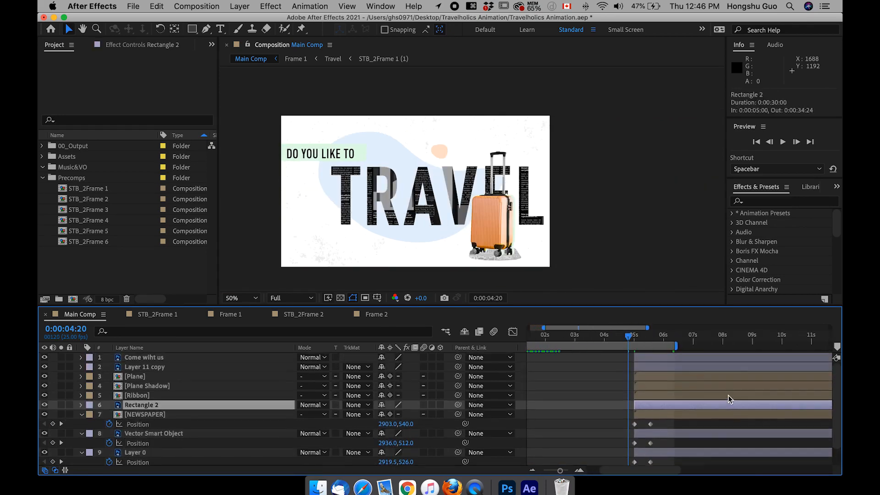
pyautogui.keyDown('shift'); pyautogui.click(652, 358); pyautogui.keyUp('shift')
pyautogui.moveTo(648, 359); pyautogui.dragTo(628, 343)
# Start the work area at about 0:00:04:18 and preview the slide transition
pyautogui.press('b')
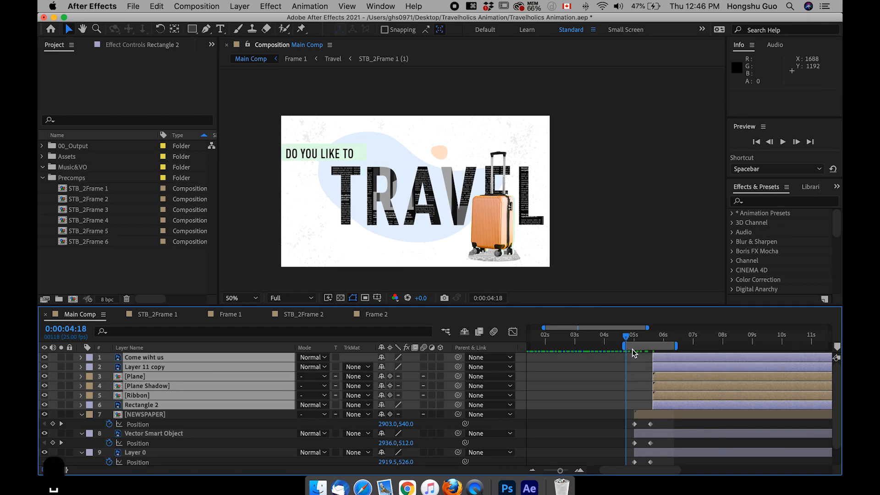
pyautogui.press('space')
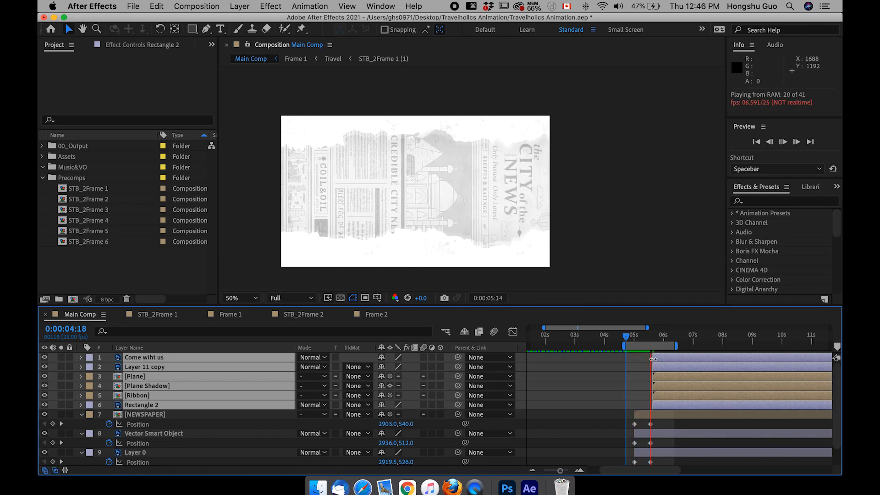
# Replay the slide transition from 0:00:04:17 and scrub through it up to 0:00:05:13
pyautogui.click(631, 339)
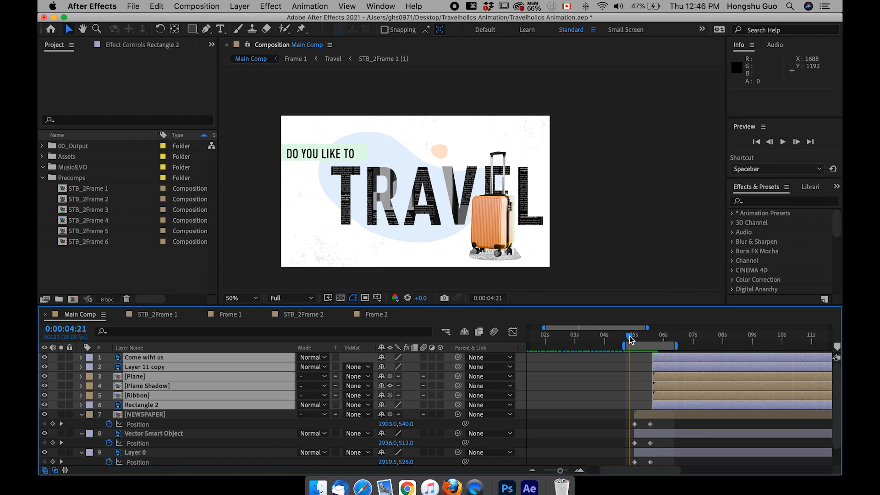
pyautogui.moveTo(630, 338); pyautogui.dragTo(627, 338)
pyautogui.press('space')
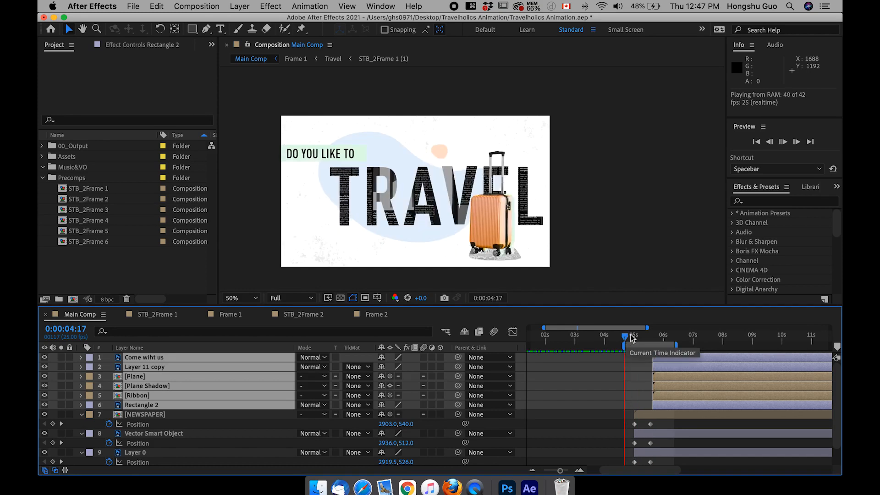
pyautogui.click(636, 338)
pyautogui.moveTo(637, 337); pyautogui.dragTo(652, 334)
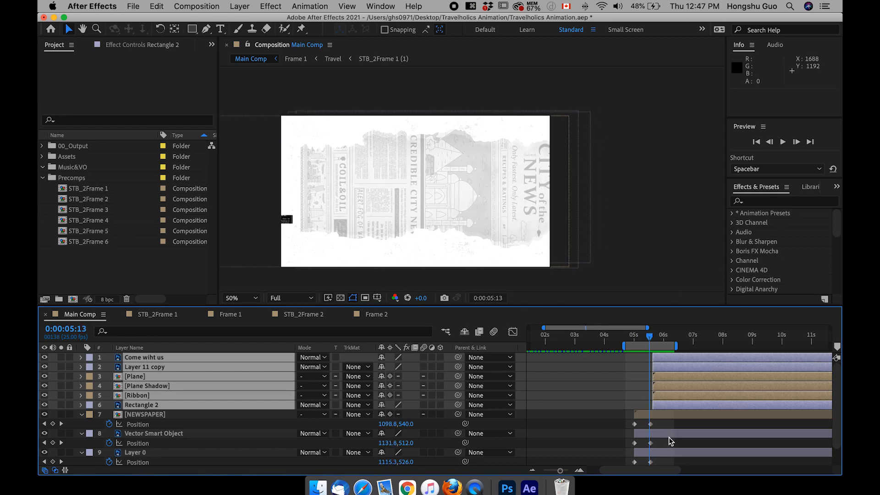
# Set the keyframe velocity of all Position keyframes on NEWSPAPER, Vector Smart Object, Layer 0 and Frame 1 to 66% incoming and outgoing influence
pyautogui.hscroll(2, 669, 437)
pyautogui.scroll(-2, 669, 438)
pyautogui.moveTo(637, 402); pyautogui.dragTo(603, 470)
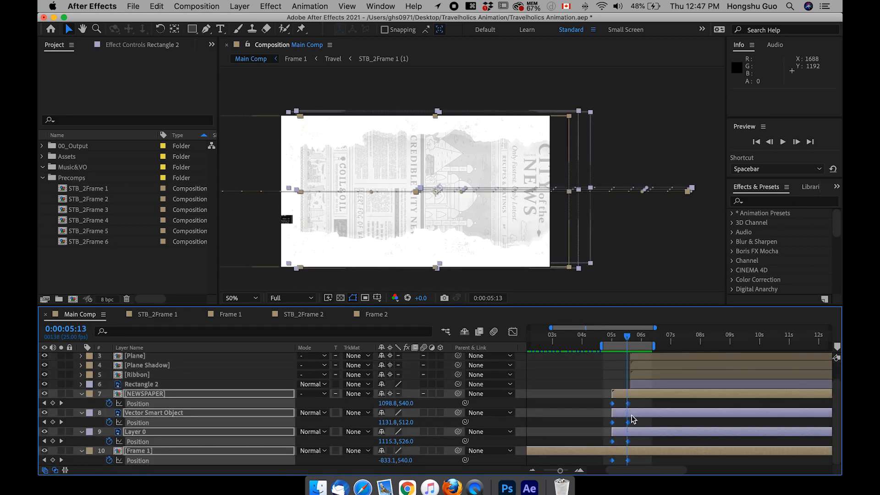
pyautogui.rightClick(628, 460)
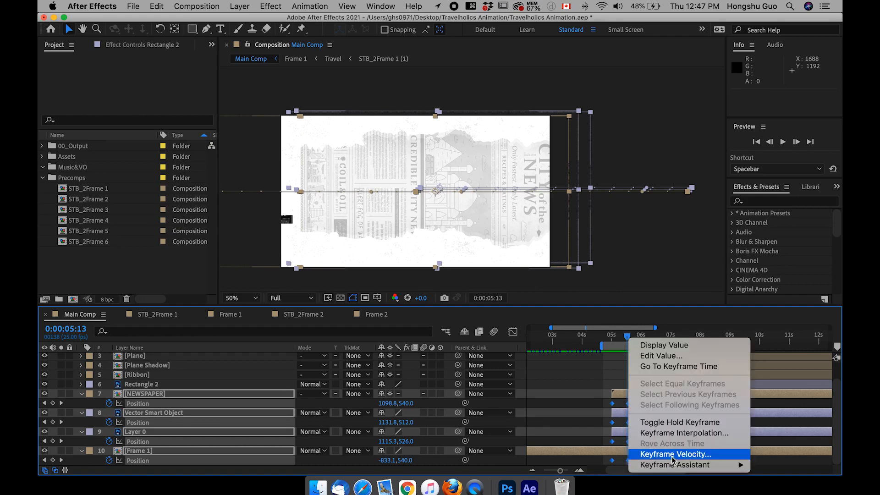
pyautogui.click(671, 454)
pyautogui.click(341, 221)
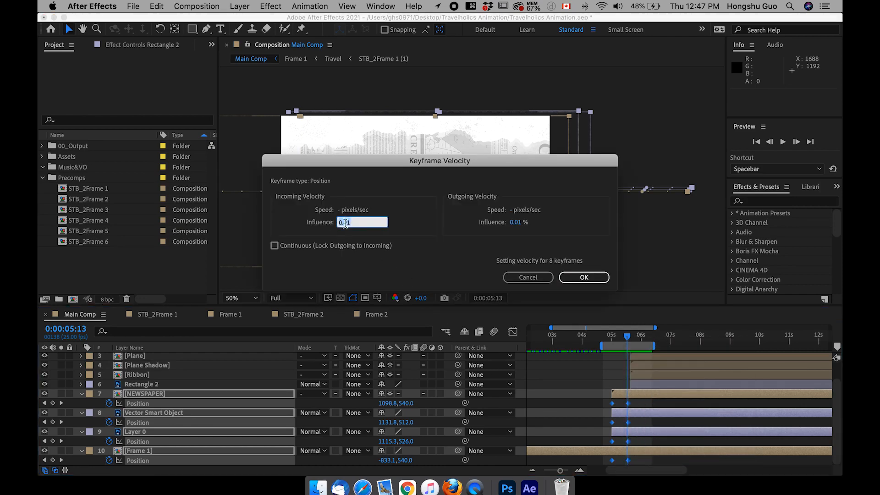
pyautogui.write('66')
pyautogui.click(516, 222)
pyautogui.write('66')
pyautogui.click(584, 277)
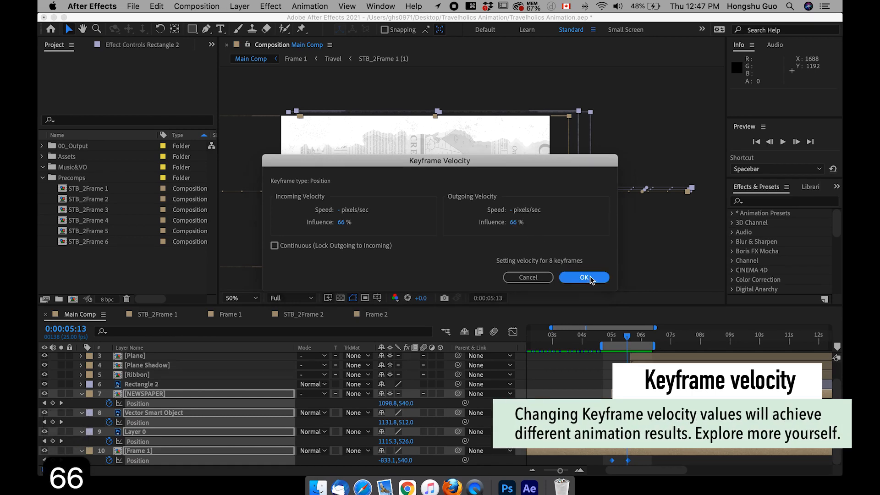
pyautogui.click(611, 362)
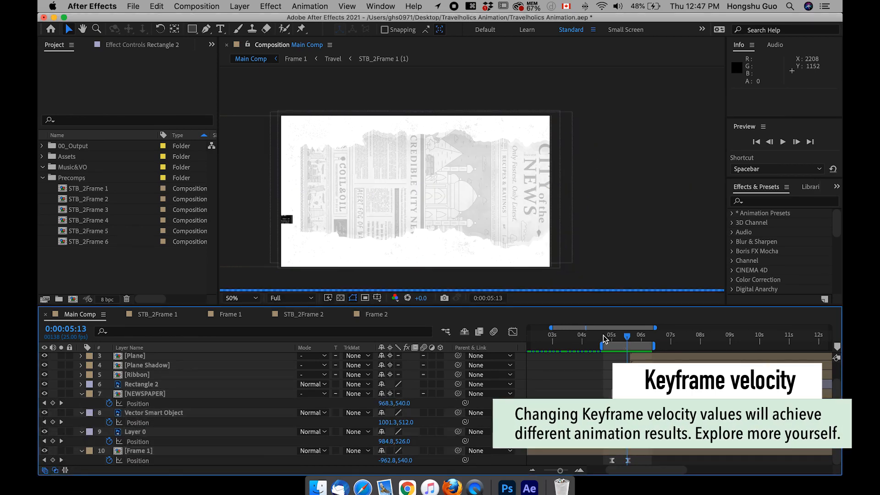
# Preview the eased slide transition from 0:00:04:18 and scrub through the keyframed section
pyautogui.click(604, 337)
pyautogui.press('space')
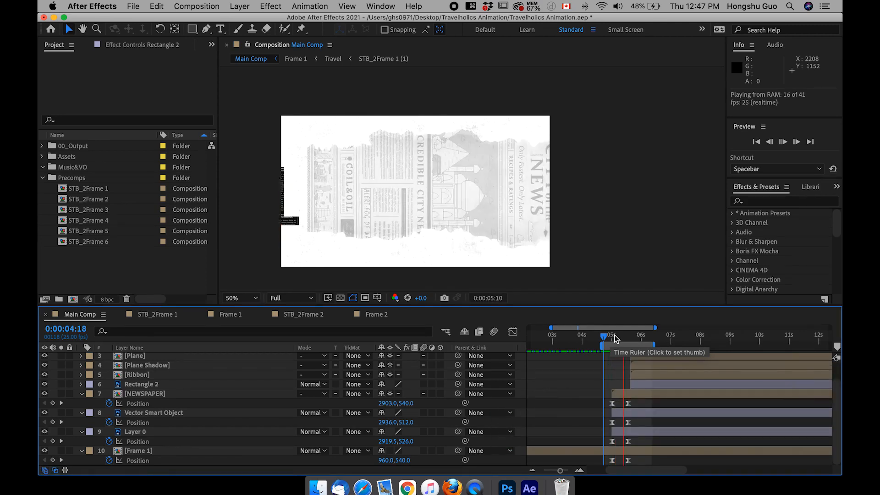
pyautogui.moveTo(611, 338); pyautogui.dragTo(627, 336)
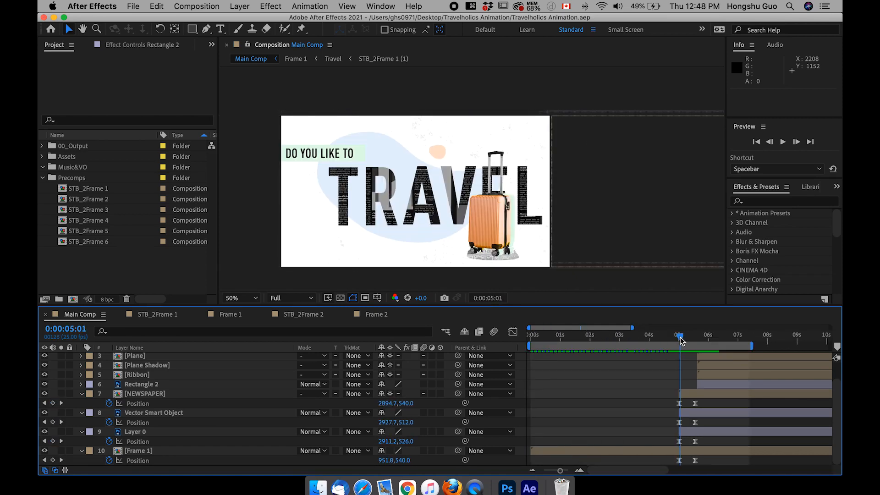
pyautogui.moveTo(680, 338); pyautogui.dragTo(690, 339)
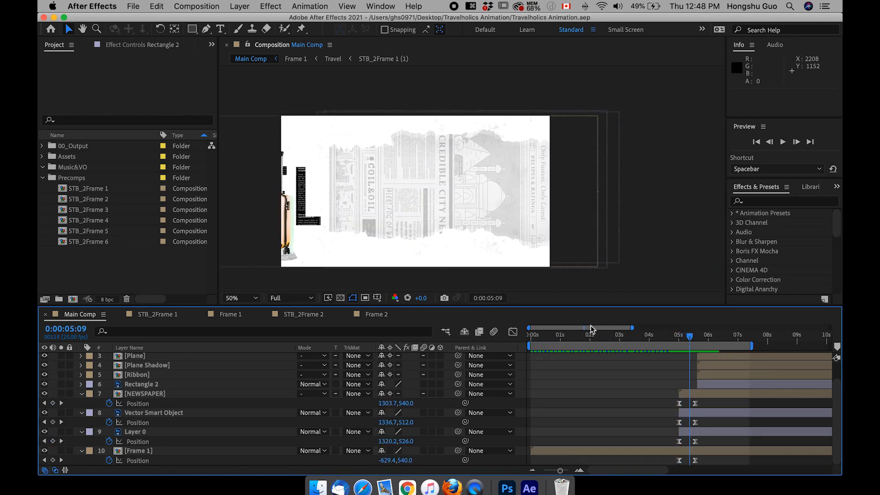
# Open the Frame 1 composition, unlock its Texture layer and copy that layer
pyautogui.click(149, 452)
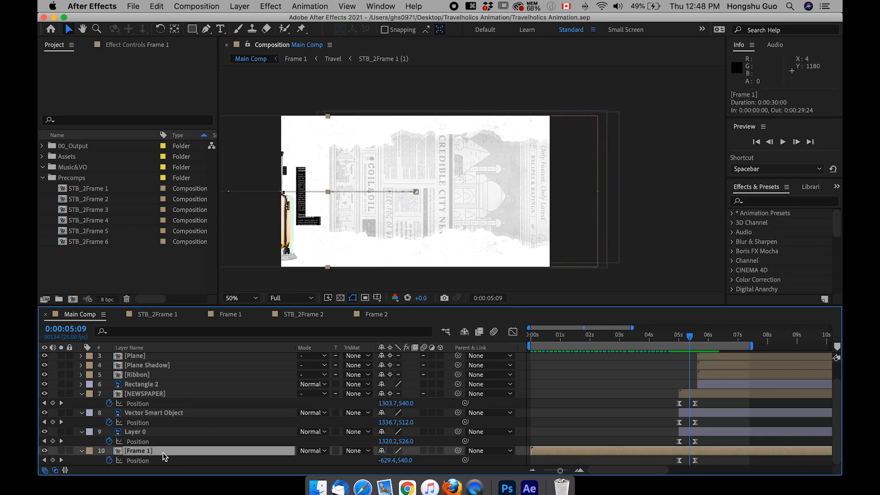
pyautogui.doubleClick(141, 451)
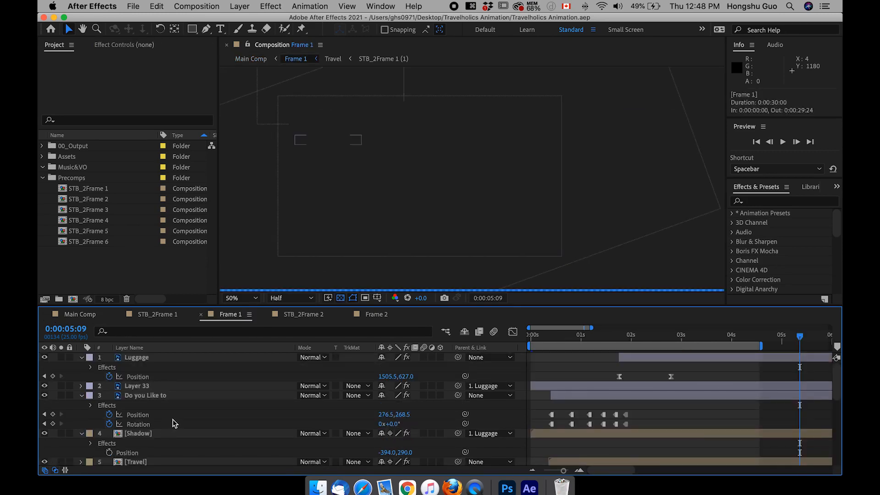
pyautogui.scroll(-1, 173, 422)
pyautogui.click(564, 336)
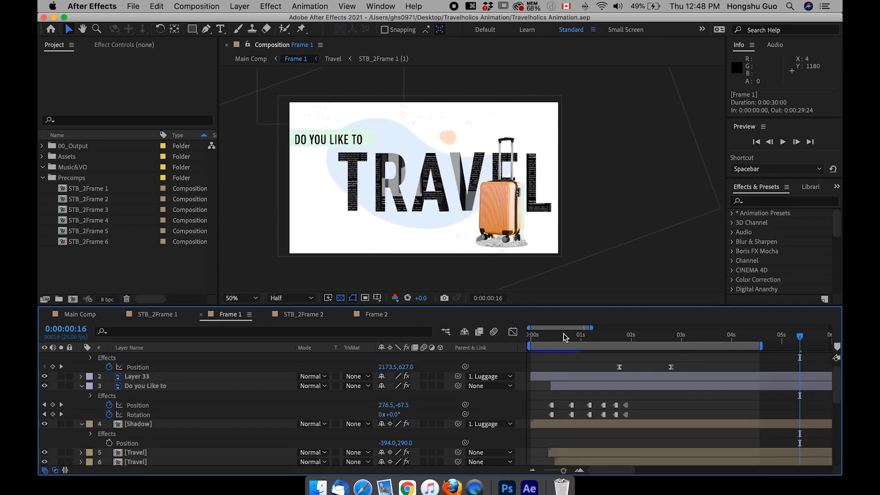
pyautogui.scroll(-10, 149, 431)
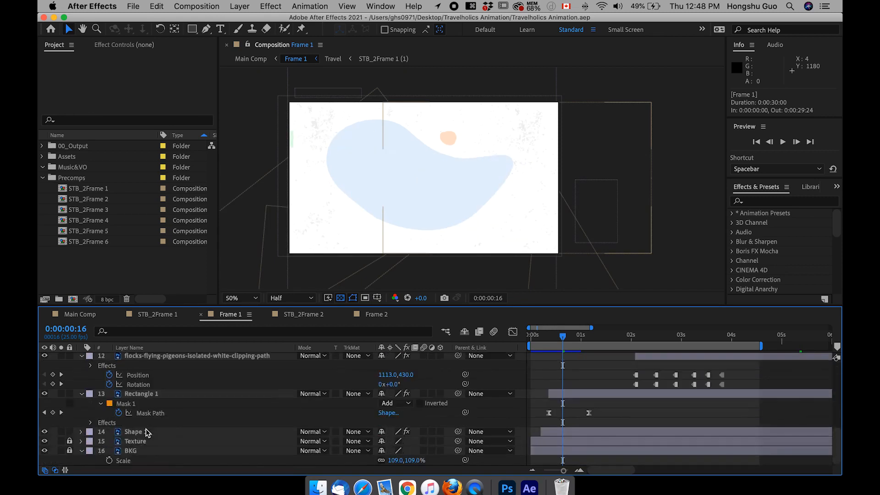
pyautogui.click(69, 440)
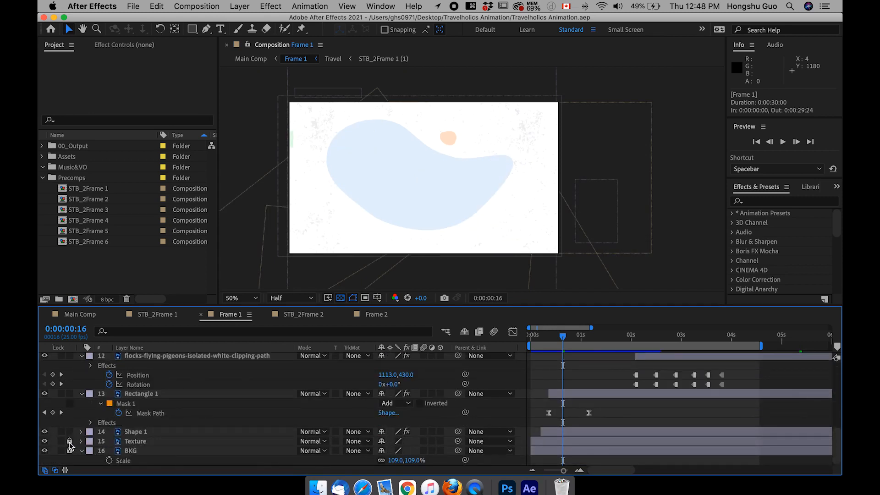
pyautogui.click(128, 443)
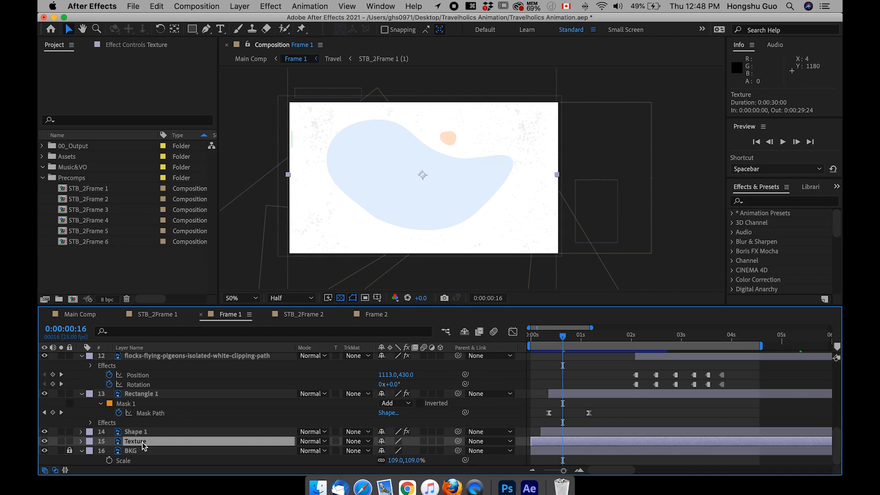
pyautogui.press('super+c')
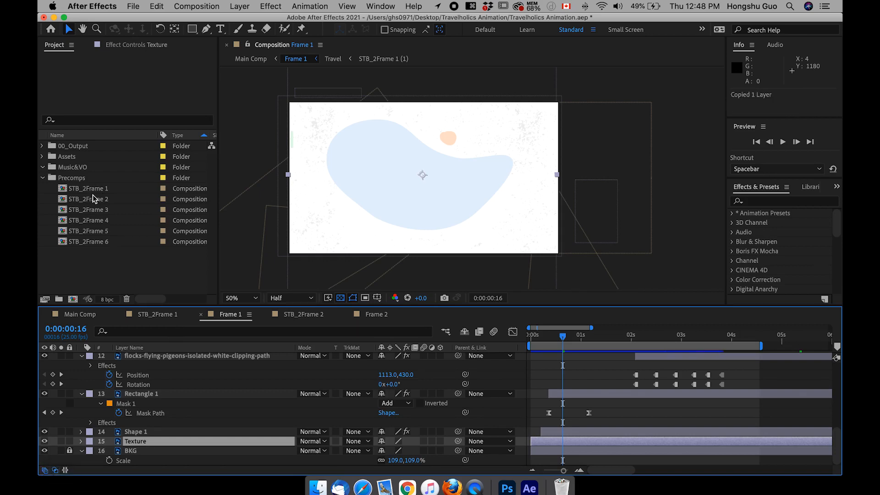
# Return to Main Comp at 0:00:05:00 and paste the Texture layer directly above Vector Smart Object
pyautogui.click(43, 145)
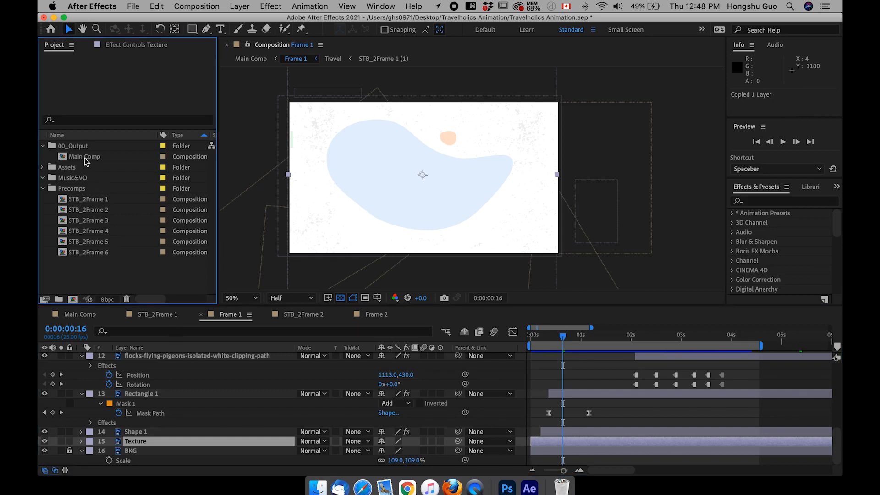
pyautogui.doubleClick(85, 157)
pyautogui.click(678, 338)
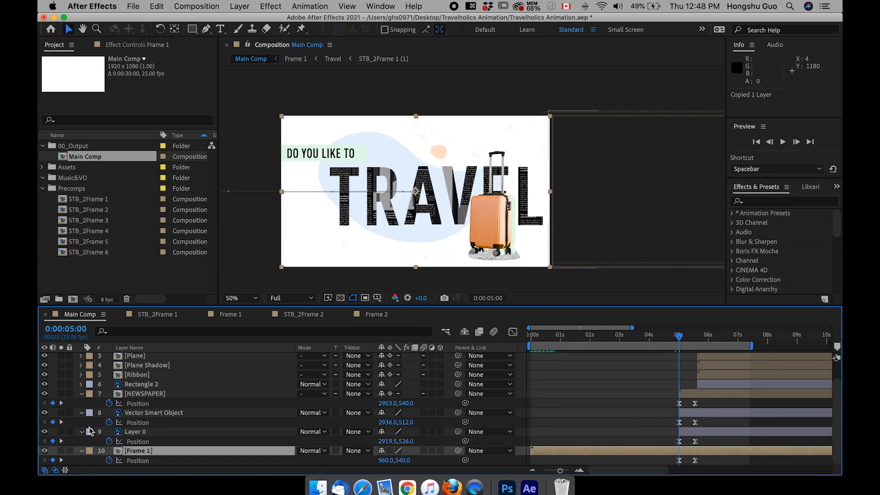
pyautogui.click(134, 414)
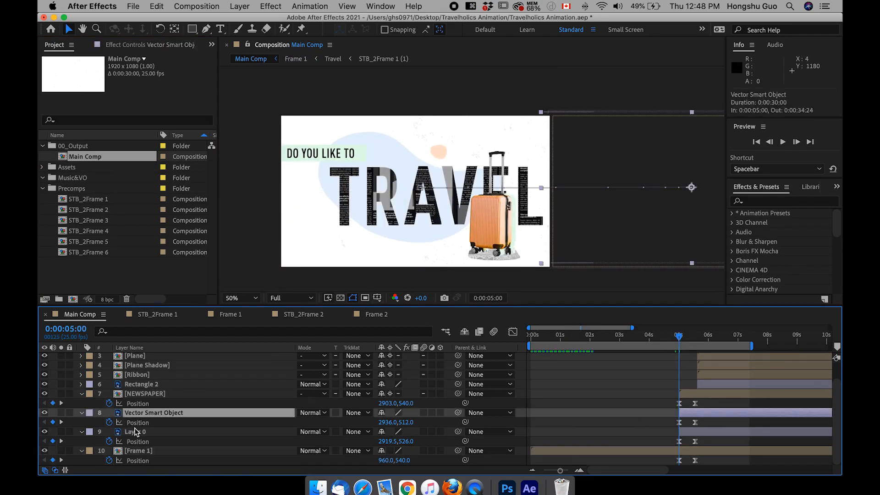
pyautogui.click(135, 432)
pyautogui.click(143, 414)
pyautogui.press('super+v')
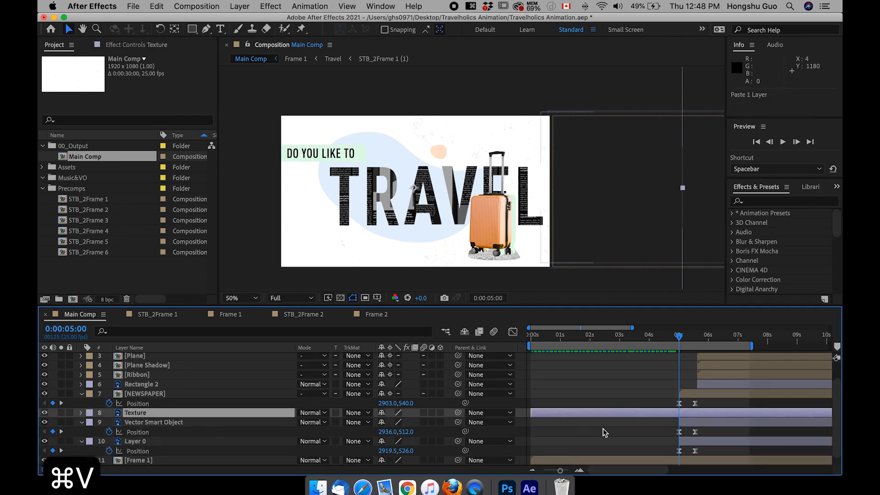
# Shift the Texture layer to start at 0:00:05:00 and parent it to Layer 0 at 0:00:05:17
pyautogui.click(537, 413)
pyautogui.moveTo(537, 413); pyautogui.dragTo(685, 413)
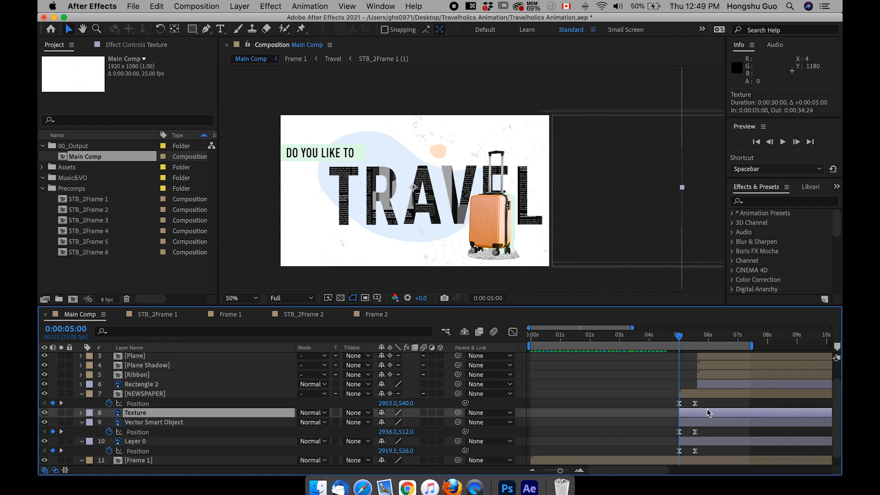
pyautogui.click(697, 335)
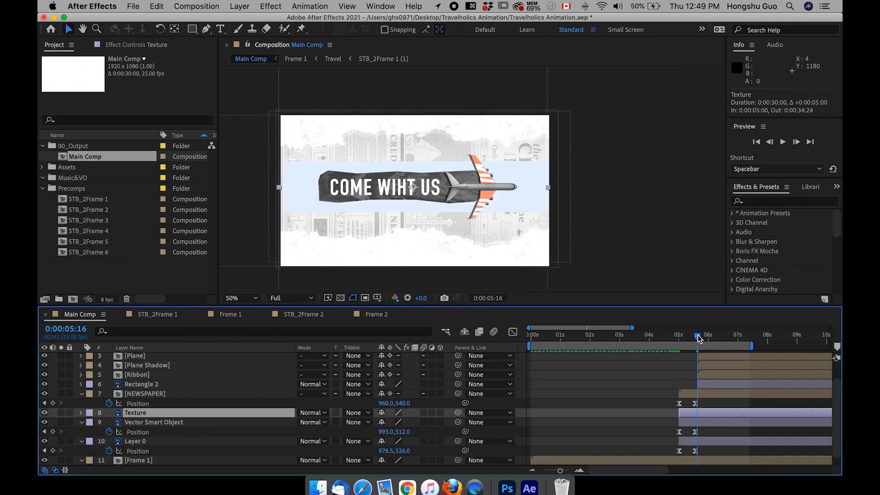
pyautogui.click(698, 336)
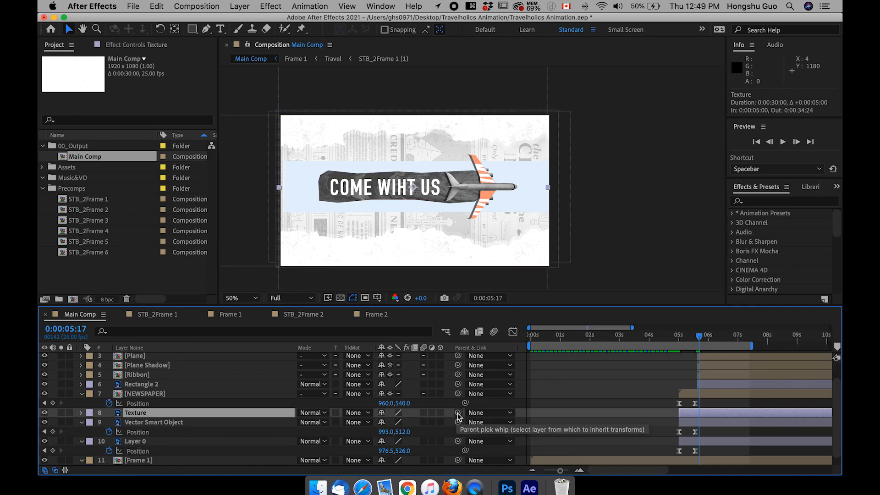
pyautogui.moveTo(459, 413); pyautogui.dragTo(168, 442)
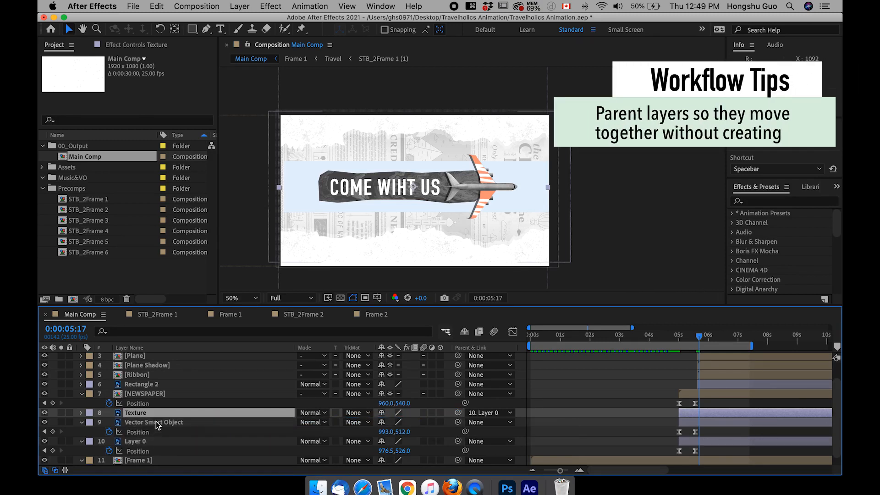
# Hide the Vector Smart Object layer to compare it with Texture, and delete it from Main Comp
pyautogui.click(160, 423)
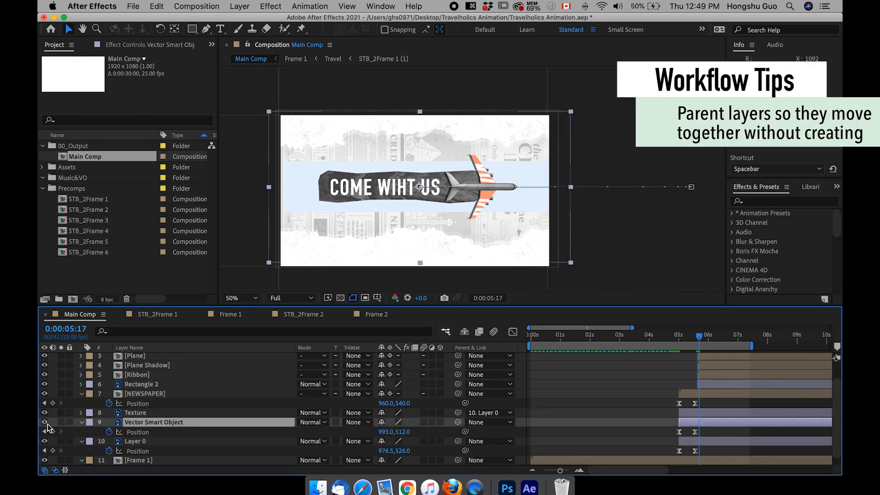
pyautogui.click(45, 422)
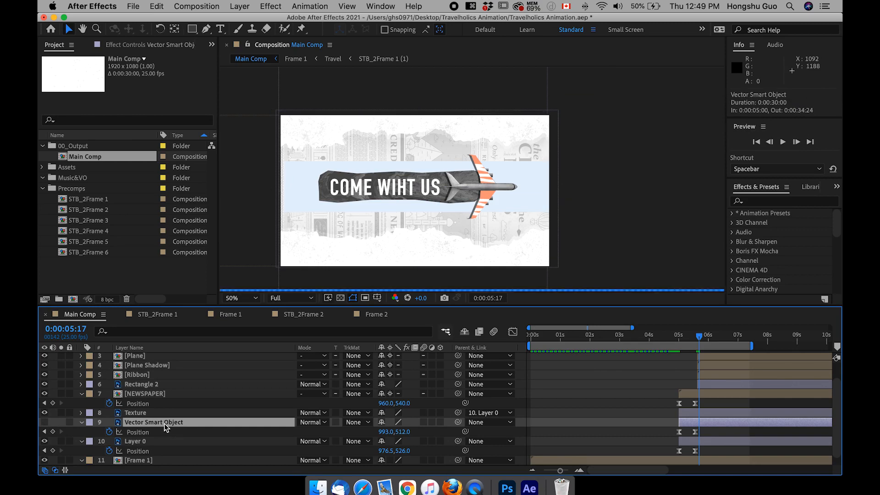
pyautogui.click(133, 414)
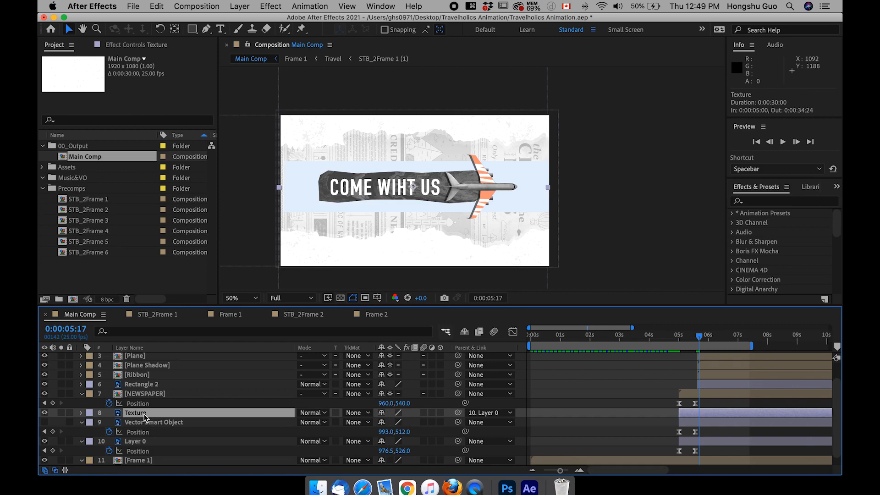
pyautogui.click(144, 424)
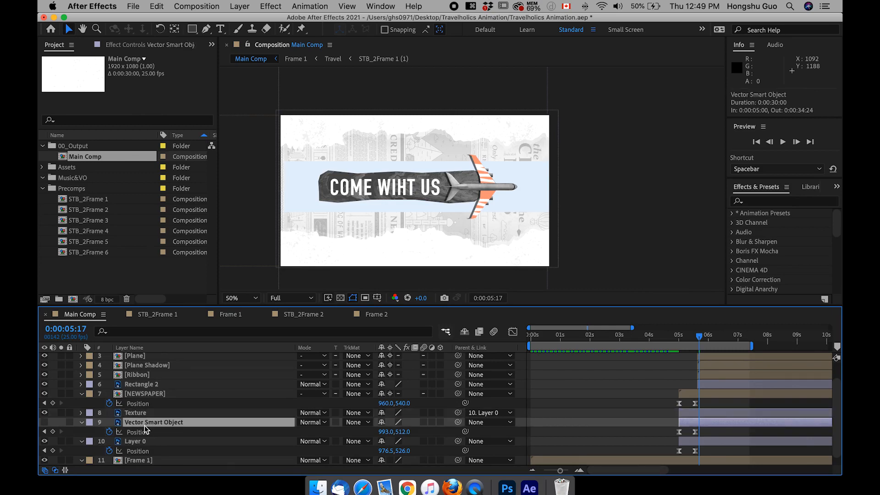
pyautogui.press('BackSpace')
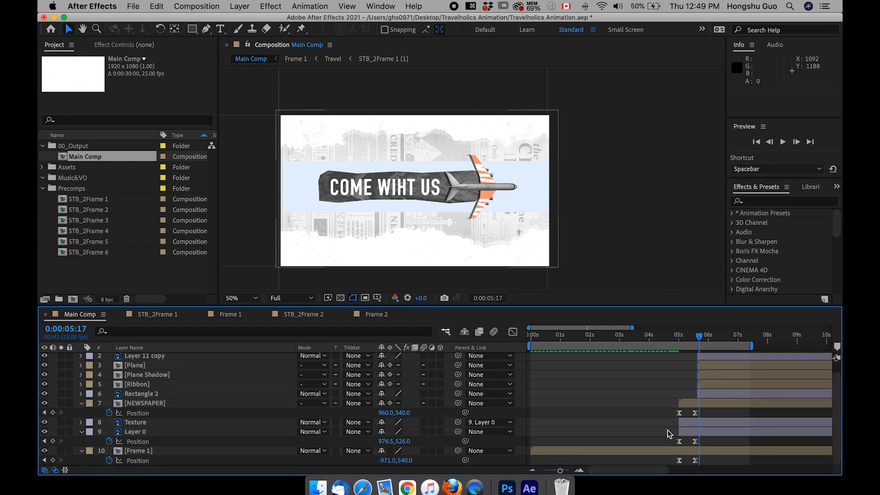
# Scrub through the slide transition with the Texture layer and review the layers from Come wiht us through Rectangle 2
pyautogui.click(142, 422)
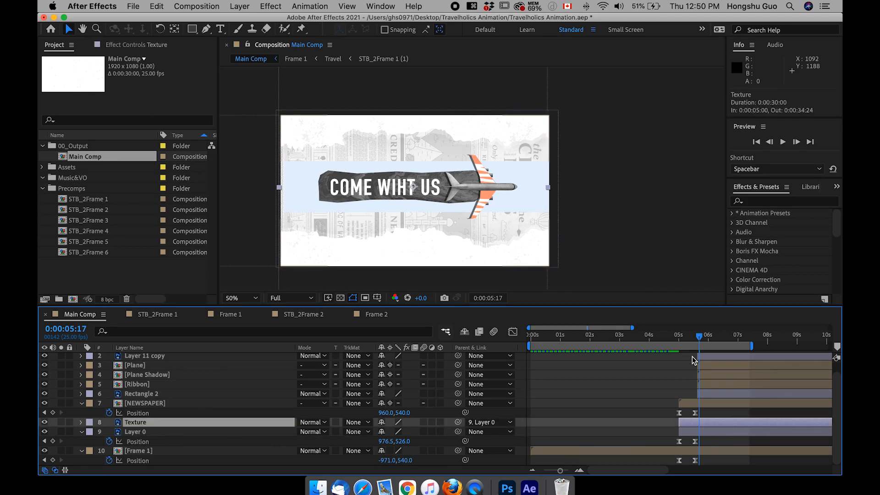
pyautogui.moveTo(676, 337); pyautogui.dragTo(701, 338)
pyautogui.click(138, 384)
pyautogui.click(151, 377)
pyautogui.click(142, 366)
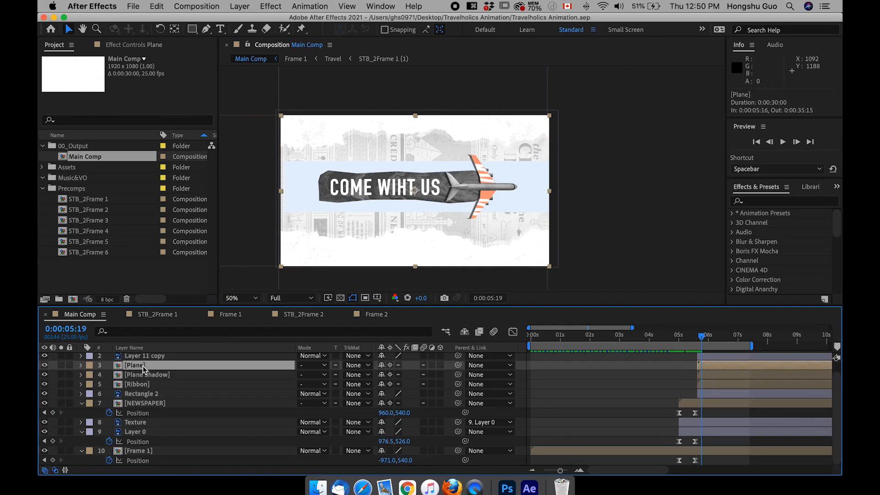
pyautogui.scroll(1, 144, 379)
pyautogui.scroll(1, 142, 379)
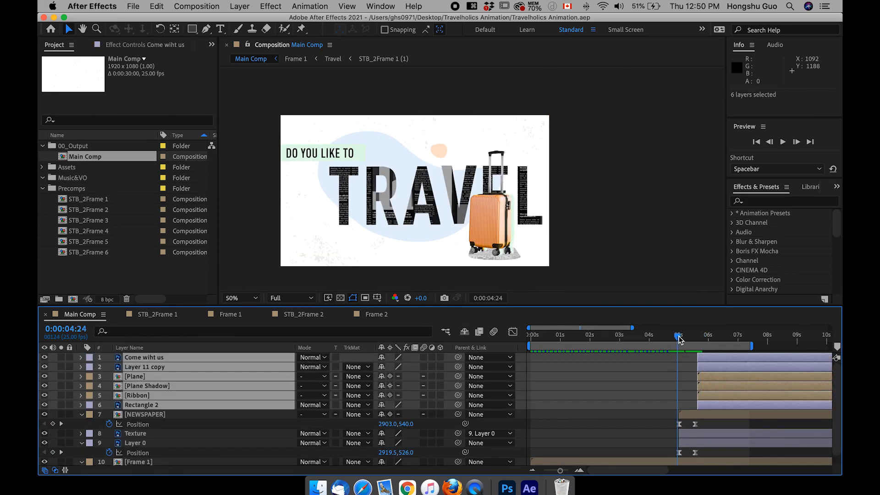
pyautogui.moveTo(679, 339); pyautogui.dragTo(692, 337)
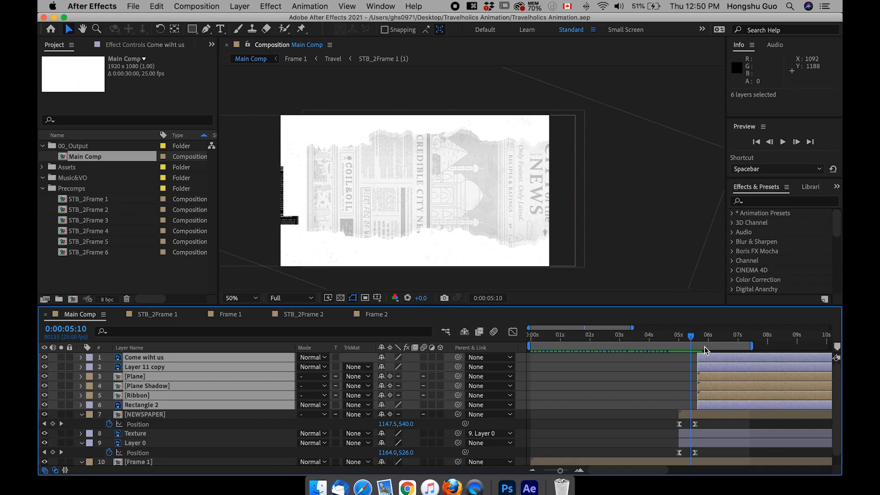
# Shift the six selected layers, Come wiht us through Rectangle 2, to start at 0:00:05:09
pyautogui.moveTo(719, 364); pyautogui.dragTo(713, 363)
pyautogui.click(150, 378)
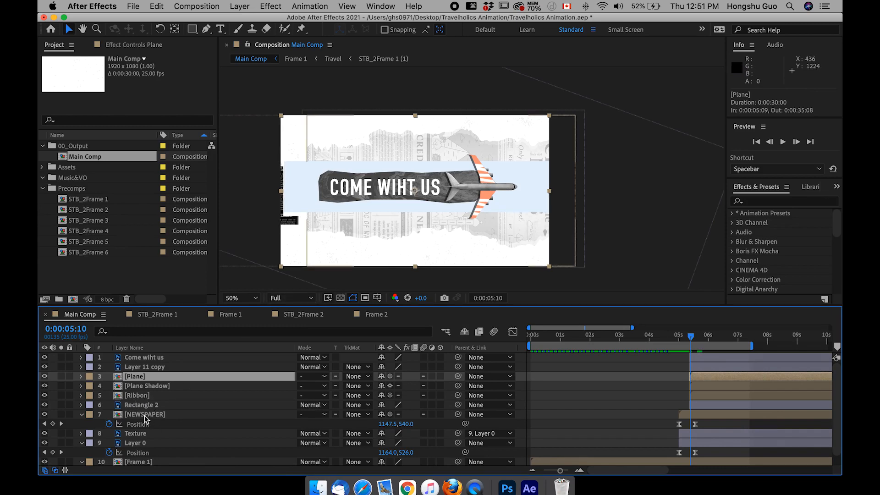
pyautogui.click(623, 388)
# Parent the Plane Shadow and Ribbon layers to the Plane layer
pyautogui.click(137, 378)
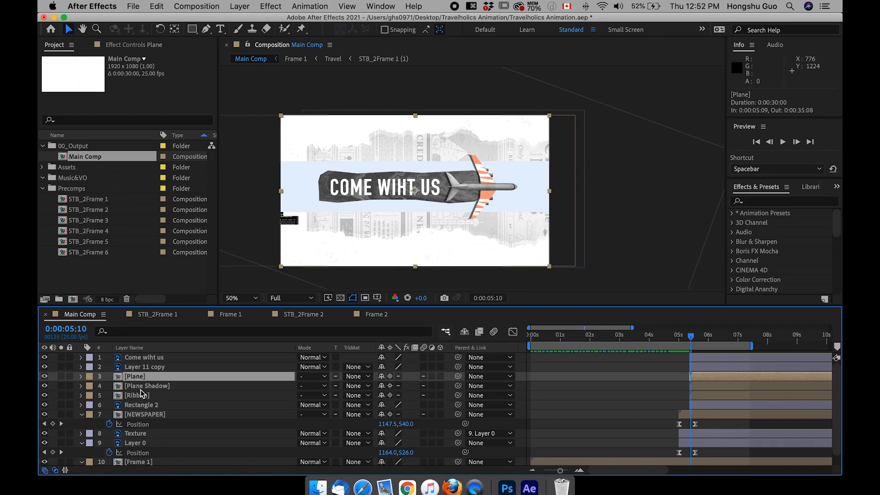
pyautogui.click(140, 389)
pyautogui.moveTo(458, 385); pyautogui.dragTo(123, 379)
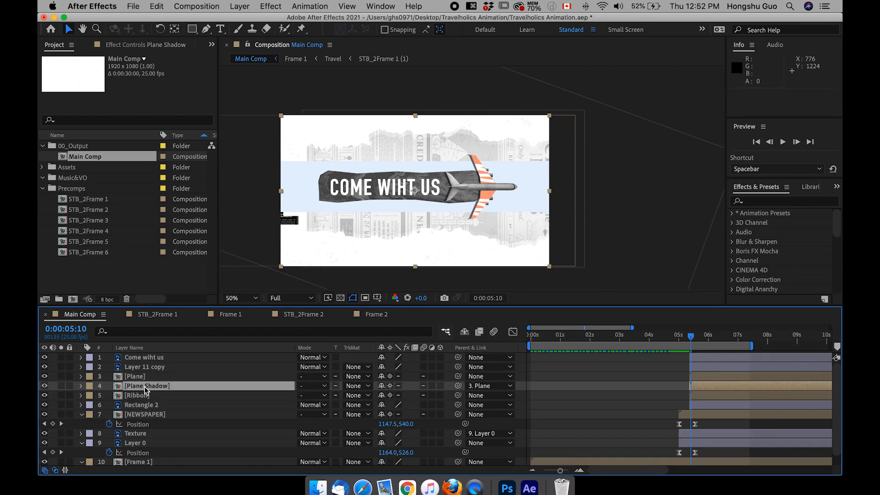
pyautogui.click(464, 393)
pyautogui.moveTo(458, 395); pyautogui.dragTo(141, 375)
# Parent the Come wiht us layer to Ribbon, and Rectangle 2 to Plane
pyautogui.click(143, 358)
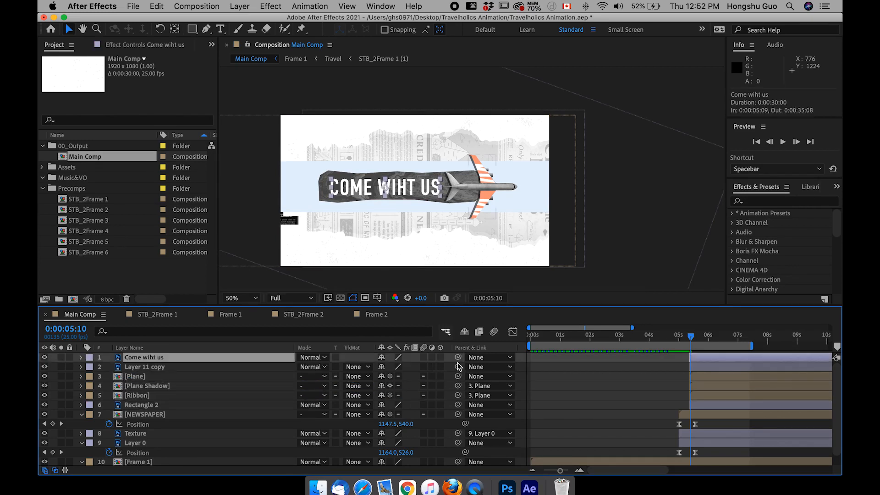
pyautogui.moveTo(460, 361); pyautogui.dragTo(148, 398)
pyautogui.click(134, 407)
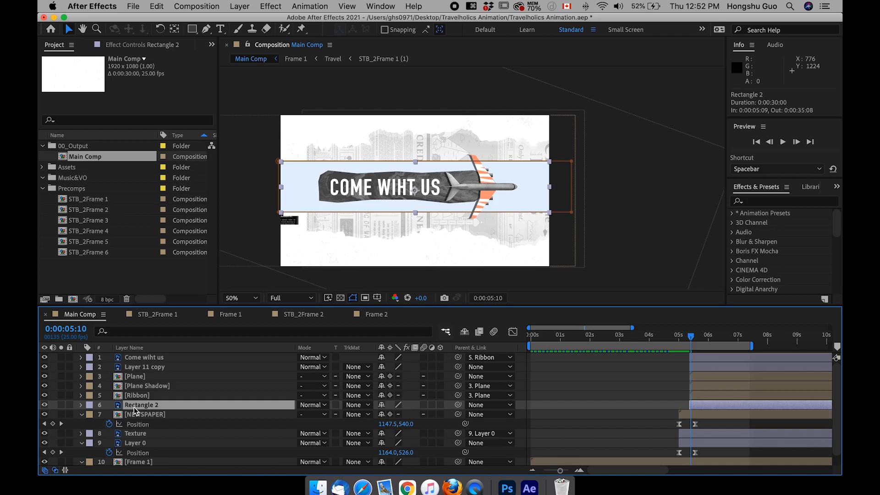
pyautogui.moveTo(458, 405); pyautogui.dragTo(139, 379)
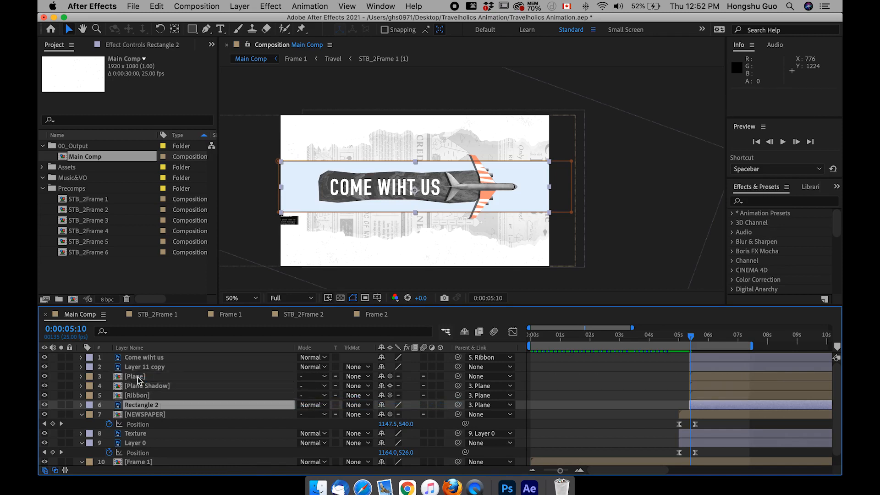
# Enable Position keyframing on the Plane layer at 0:00:05:10 and move the keyframe to 0:00:06:01
pyautogui.click(138, 376)
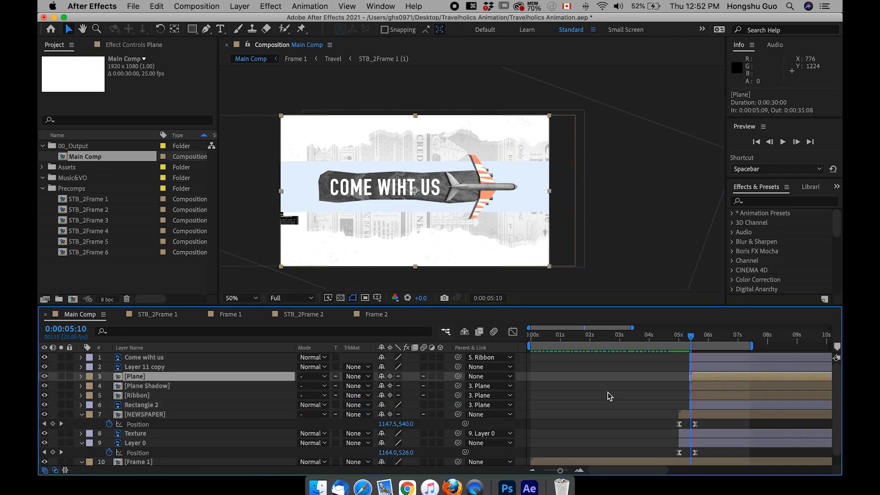
pyautogui.press('p')
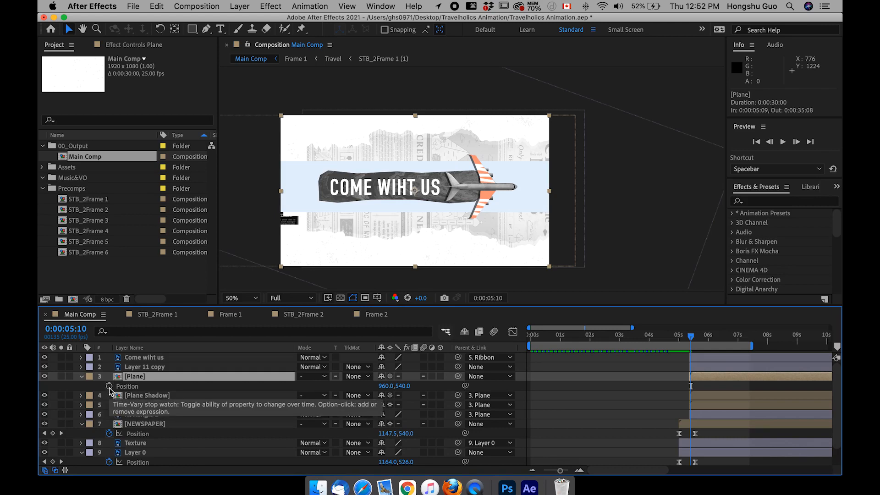
pyautogui.click(109, 385)
pyautogui.moveTo(691, 386); pyautogui.dragTo(709, 386)
# Undo a trial shift of Plane's Position and parent the Layer 11 copy layer to Plane
pyautogui.moveTo(387, 390); pyautogui.dragTo(339, 385)
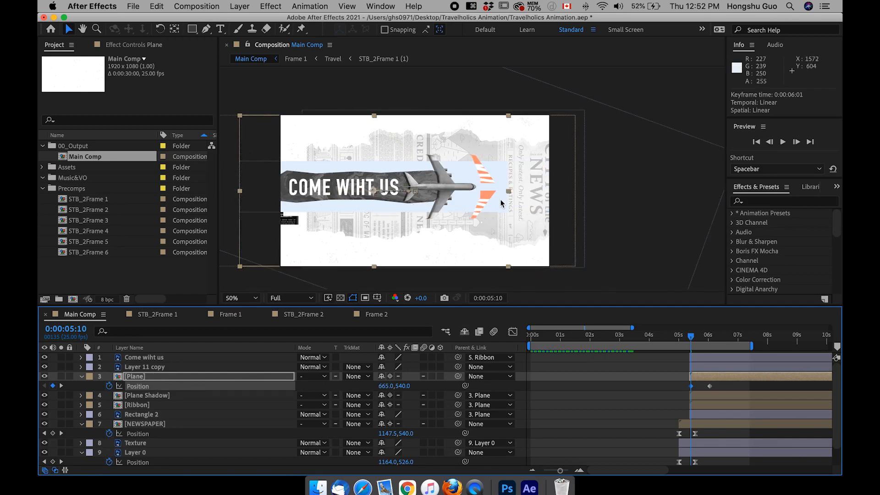
pyautogui.press('super+z')
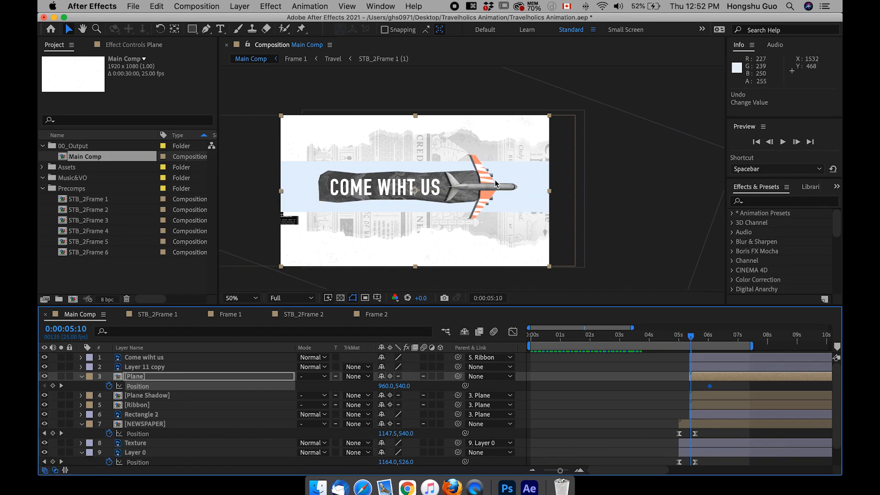
pyautogui.click(151, 368)
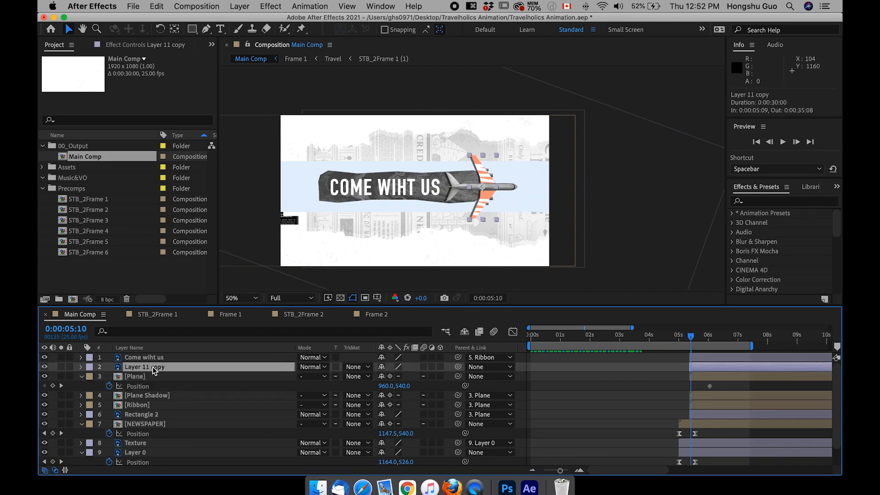
pyautogui.moveTo(44, 367); pyautogui.dragTo(44, 377)
pyautogui.moveTo(458, 367); pyautogui.dragTo(148, 378)
# Set the Plane layer's Position to -998.0,540.0 at 0:00:05:10 so it starts outside the frame
pyautogui.click(158, 376)
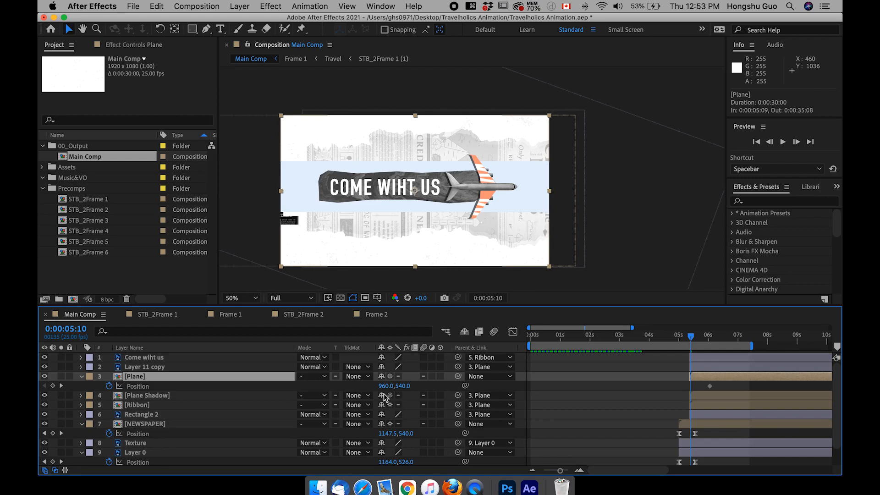
pyautogui.moveTo(385, 391); pyautogui.dragTo(198, 384)
pyautogui.moveTo(385, 386); pyautogui.dragTo(329, 387)
pyautogui.moveTo(385, 387); pyautogui.dragTo(320, 387)
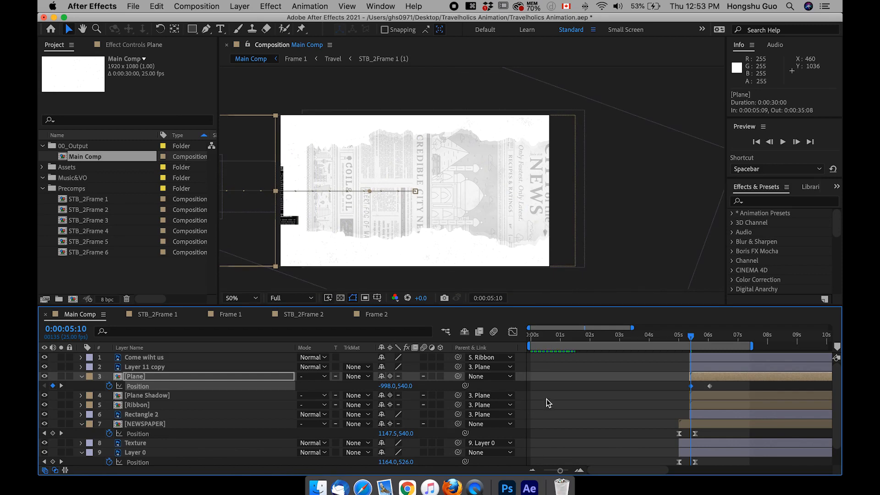
# Add a Position keyframe to the Plane layer at 0:00:05:20
pyautogui.moveTo(560, 470); pyautogui.dragTo(568, 471)
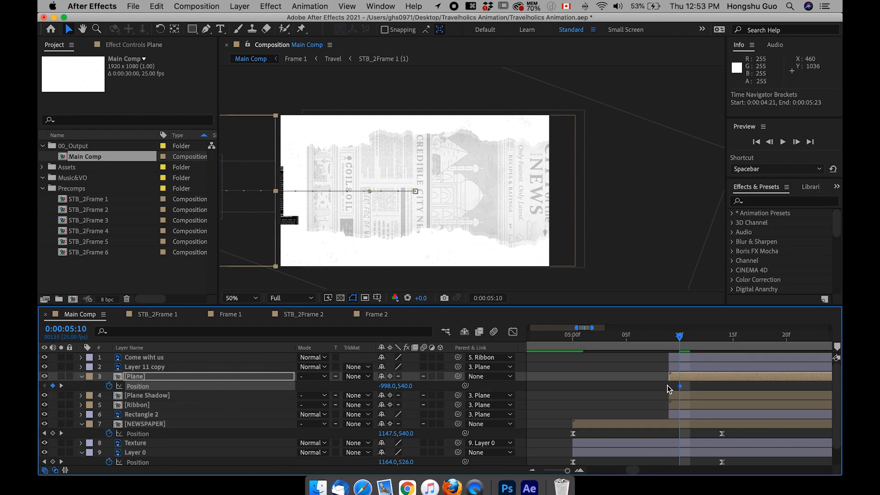
pyautogui.press('super+shift+Right')
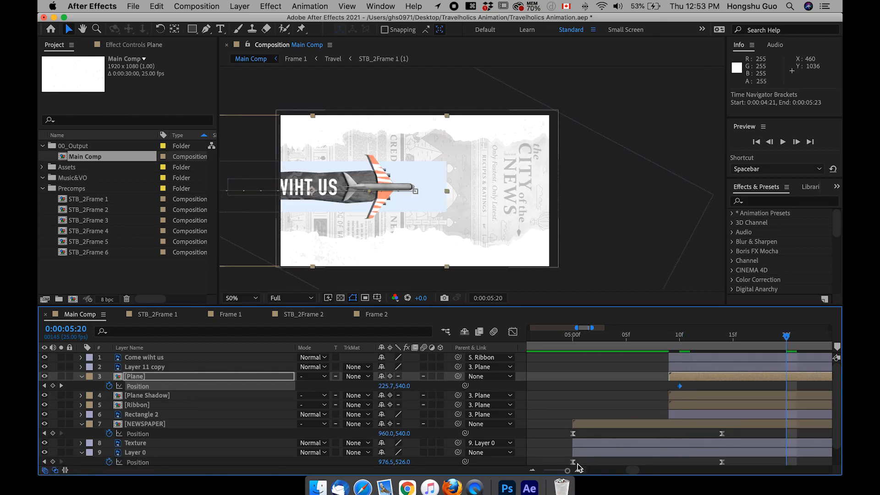
pyautogui.moveTo(567, 471); pyautogui.dragTo(566, 471)
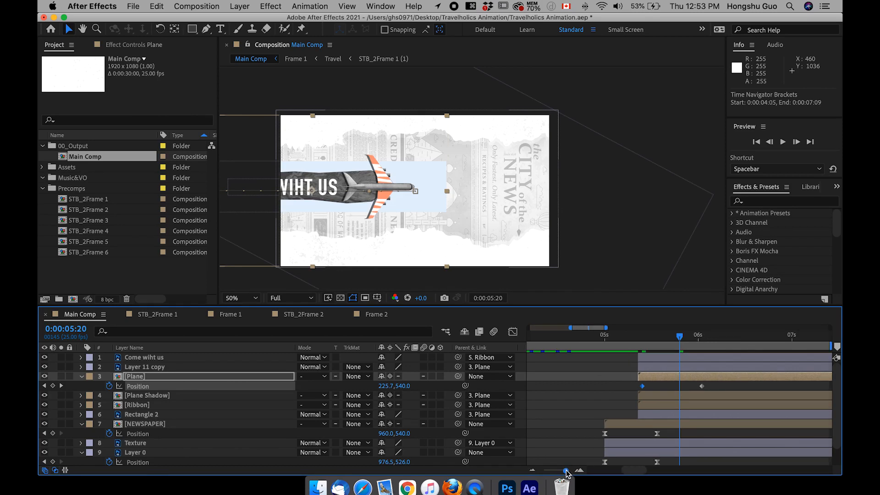
pyautogui.click(54, 386)
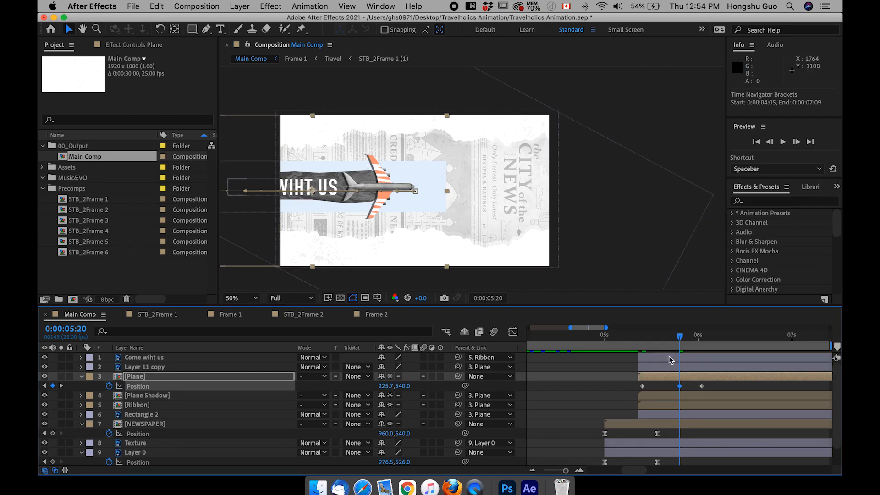
# Move Plane's last Position keyframe to 0:00:06:12 and set its value to 1060.0,540.0
pyautogui.moveTo(685, 337); pyautogui.dragTo(744, 339)
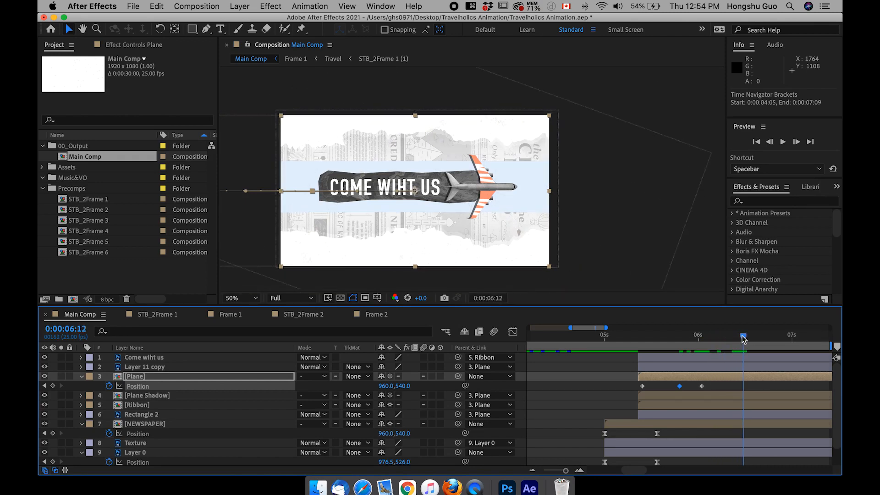
pyautogui.moveTo(702, 386); pyautogui.dragTo(744, 388)
pyautogui.moveTo(385, 385); pyautogui.dragTo(439, 387)
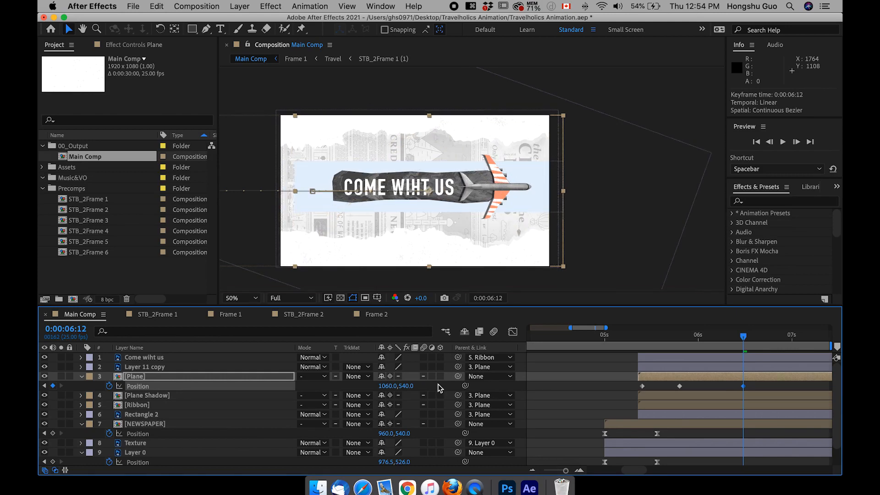
pyautogui.click(774, 389)
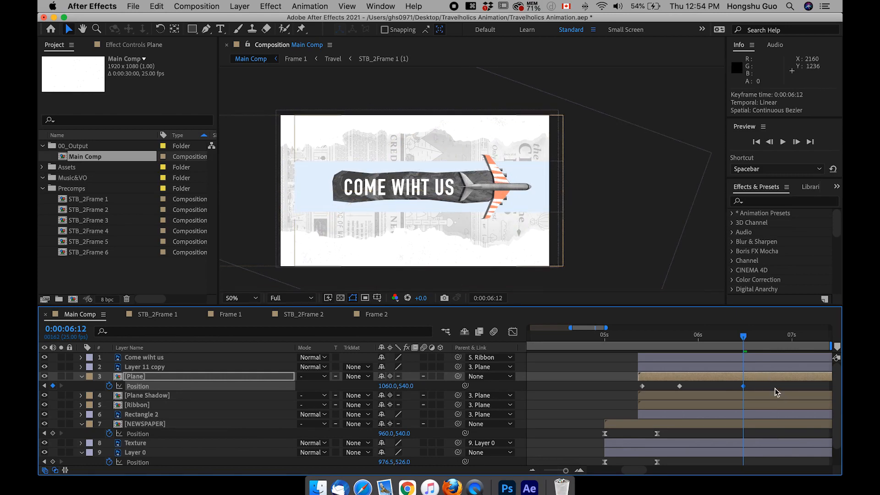
# Keyframe the Plane layer's Position at 3021.0,540.0 at 0:00:06:22 so it exits the frame
pyautogui.hscroll(5, 774, 388)
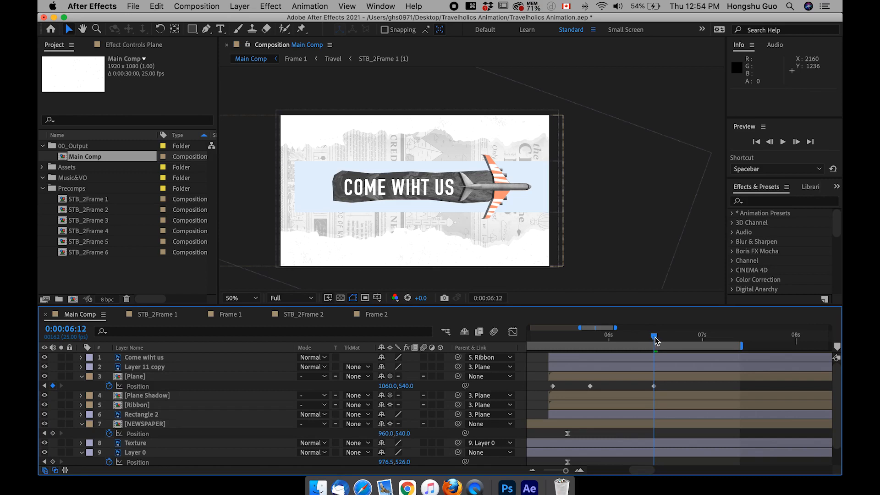
pyautogui.moveTo(670, 337)
pyautogui.mouseDown()
pyautogui.moveTo(681, 337)
pyautogui.moveTo(658, 340)
pyautogui.mouseUp()
pyautogui.press('shift+super+Right')
pyautogui.moveTo(388, 387); pyautogui.dragTo(761, 385)
pyautogui.click(705, 384)
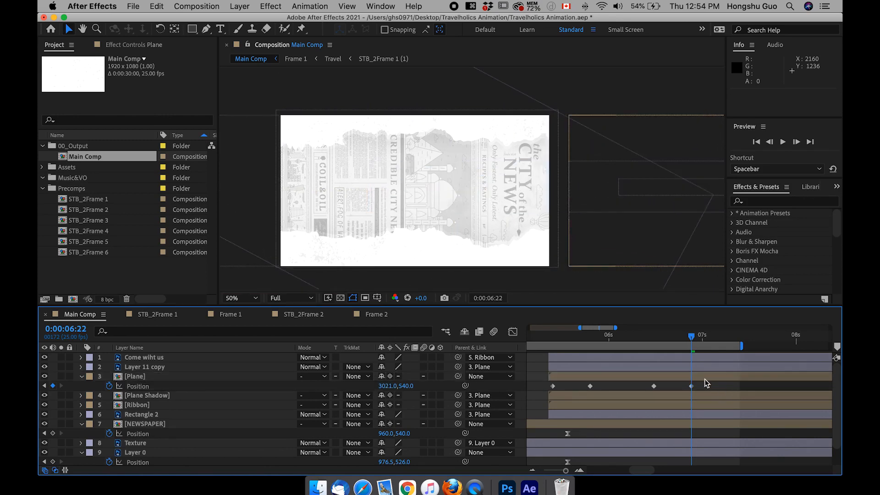
# Scrub through the plane's fly-through and preview it from 0:00:05:08
pyautogui.click(544, 335)
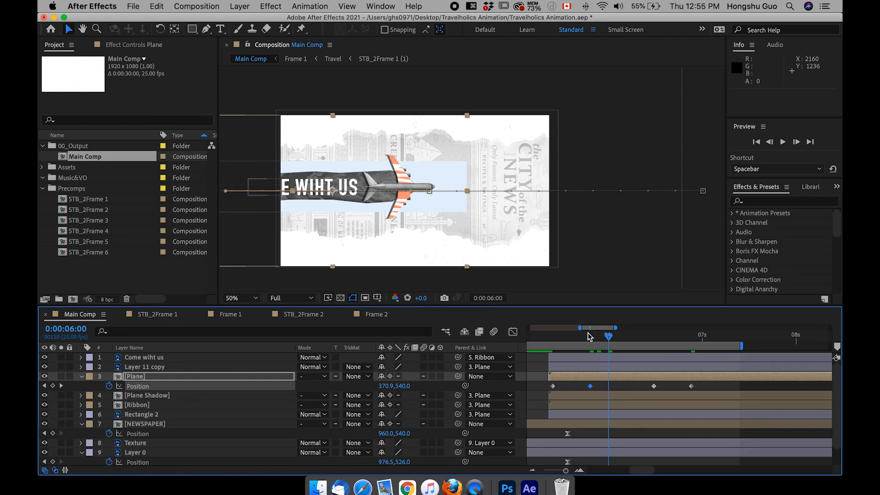
pyautogui.moveTo(590, 338); pyautogui.dragTo(631, 338)
pyautogui.press('space')
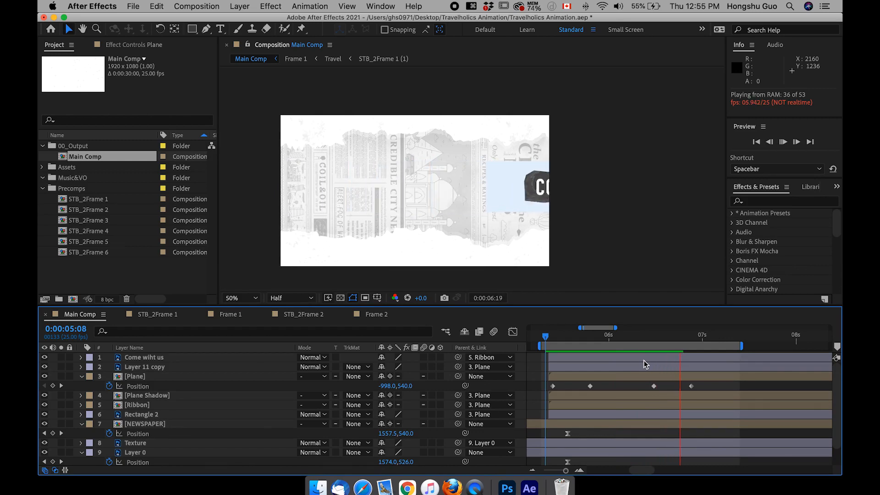
# Shift Plane's last two Position keyframes together so the third keyframe sits at 0:00:06:24
pyautogui.moveTo(566, 470); pyautogui.dragTo(563, 471)
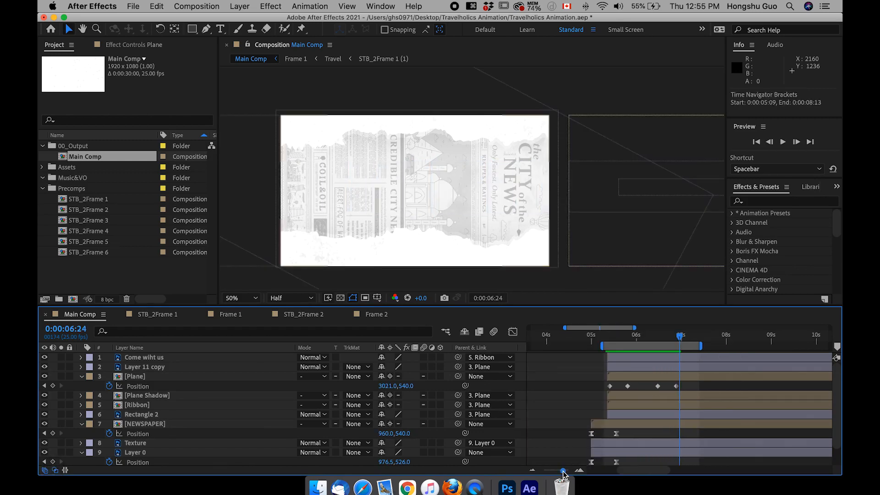
pyautogui.click(657, 386)
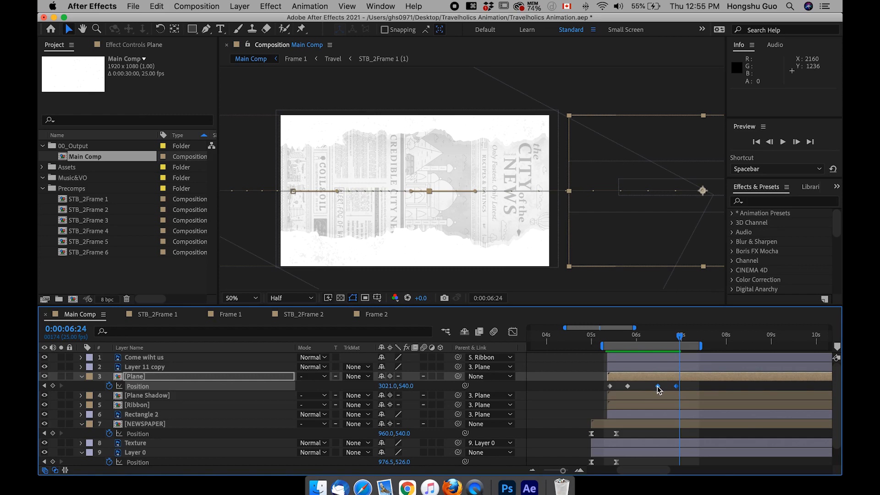
pyautogui.moveTo(662, 389); pyautogui.dragTo(684, 387)
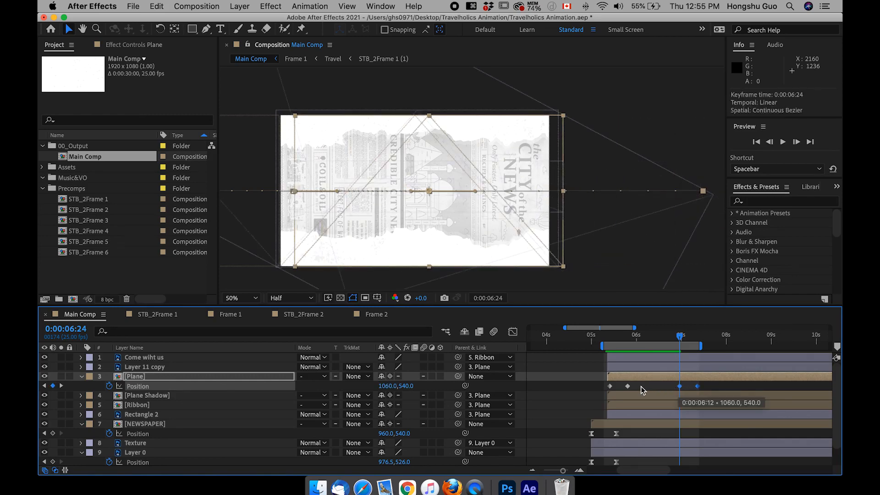
# Undo the shift of the work area, extend its end just past 0:00:08:00, and preview the plane animation
pyautogui.moveTo(696, 347); pyautogui.dragTo(734, 344)
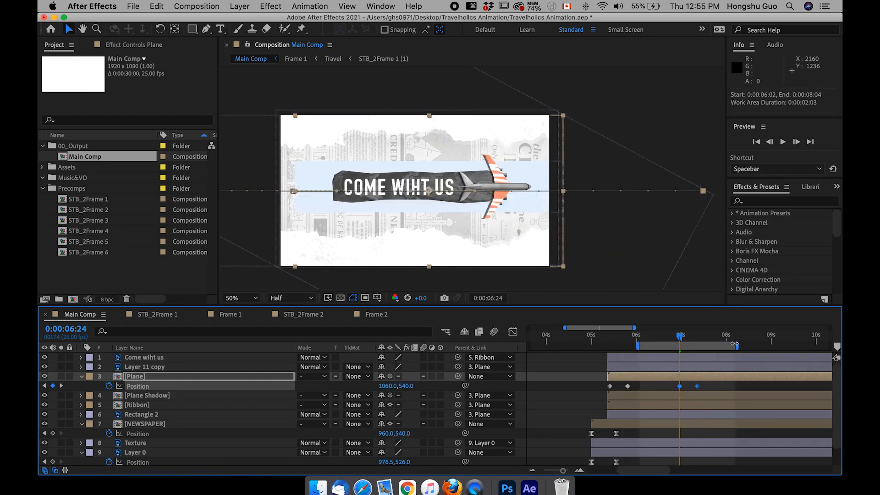
pyautogui.press('super+z')
pyautogui.press('super+z')
pyautogui.press('super+z')
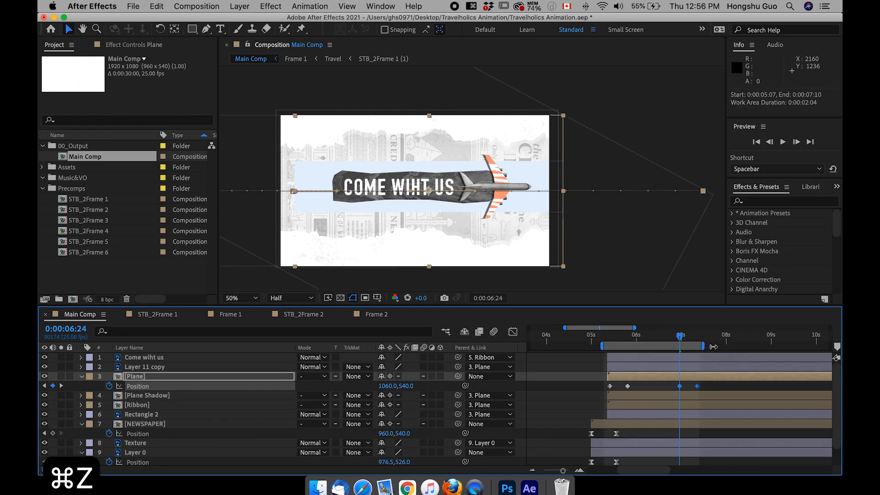
pyautogui.press('space')
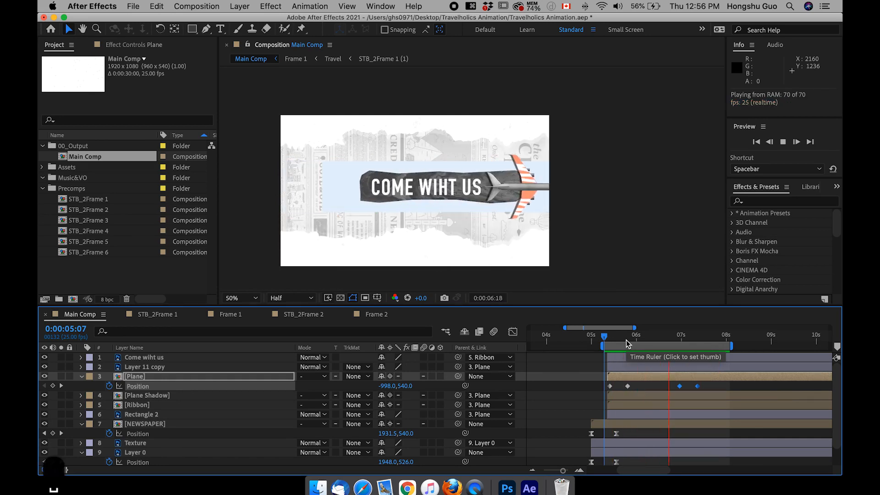
# Move Plane's second Position keyframe to 0:00:06:00 to lengthen the plane's entrance
pyautogui.click(626, 337)
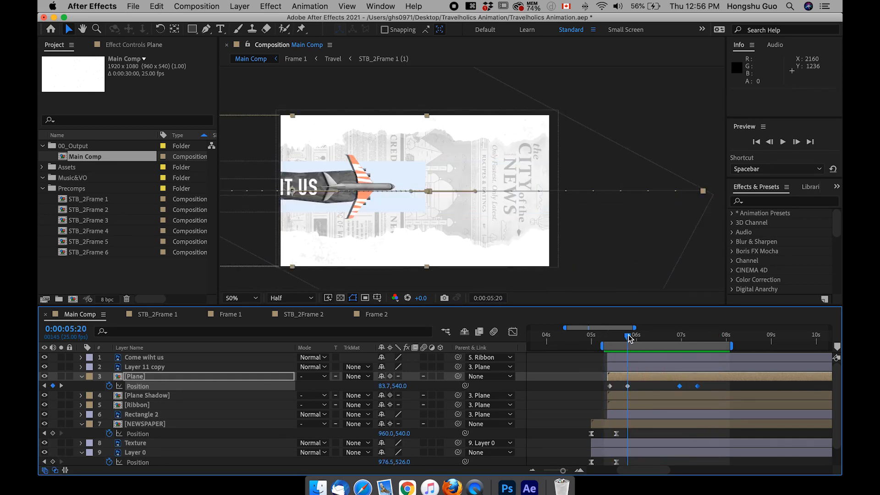
pyautogui.click(637, 388)
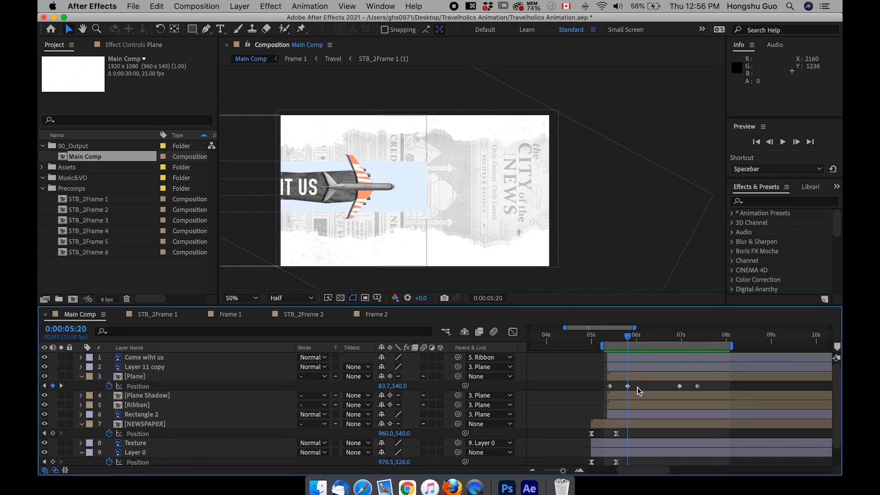
pyautogui.press('super+Right')
pyautogui.press('super+Right')
pyautogui.press('super+Right')
pyautogui.press('super+Right')
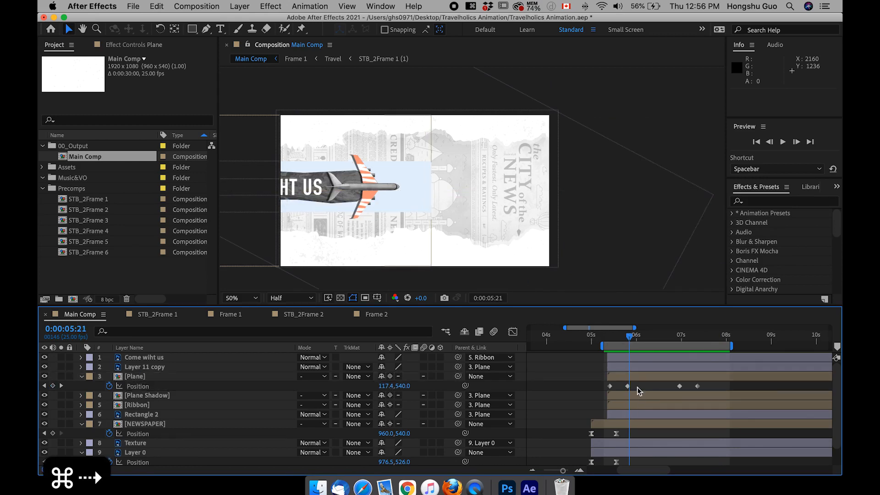
pyautogui.press('super+Right')
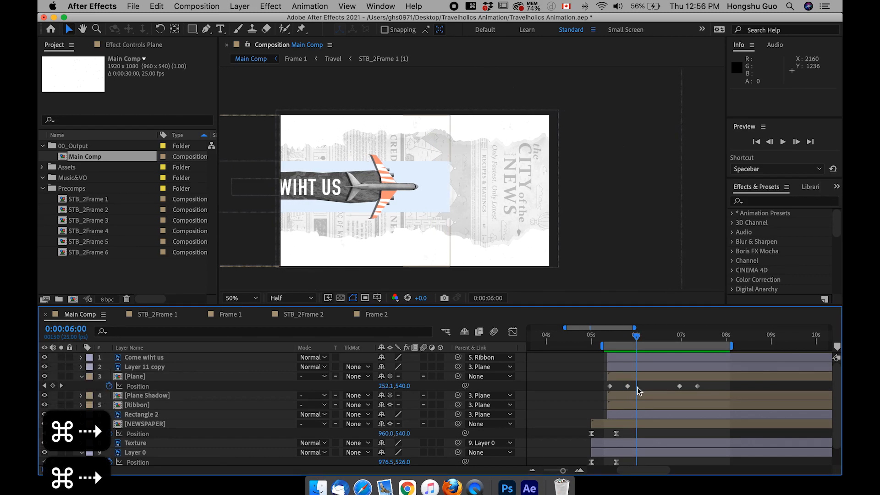
pyautogui.moveTo(628, 386); pyautogui.dragTo(637, 386)
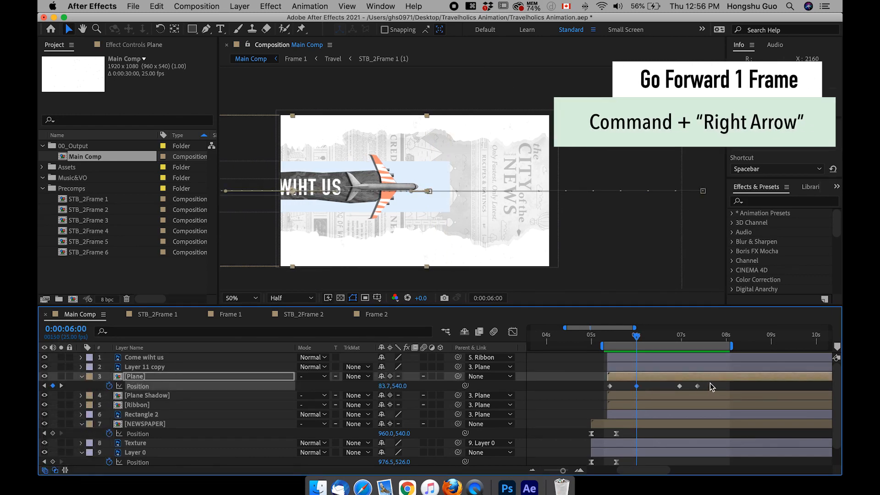
# Move Plane's last two Position keyframes to 0:00:07:05 and 0:00:07:20
pyautogui.click(695, 335)
pyautogui.press('super+Right')
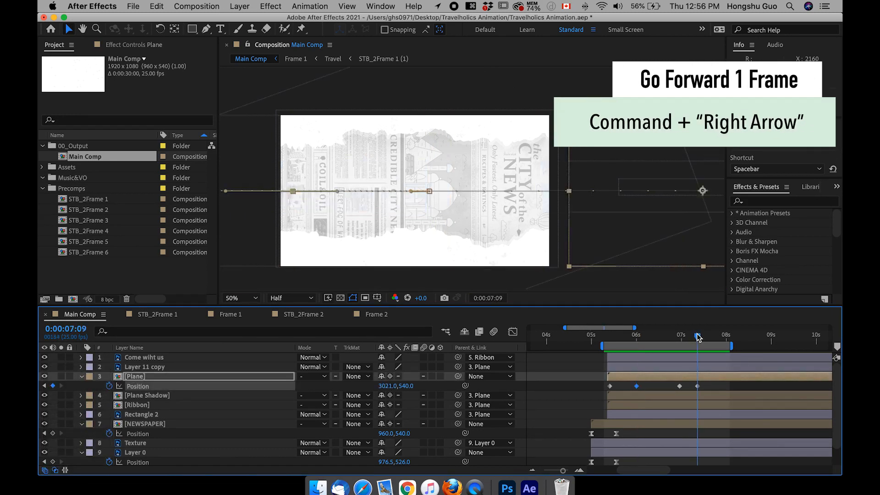
pyautogui.press('super+Right')
pyautogui.press('super+Right')
pyautogui.press('super+Right')
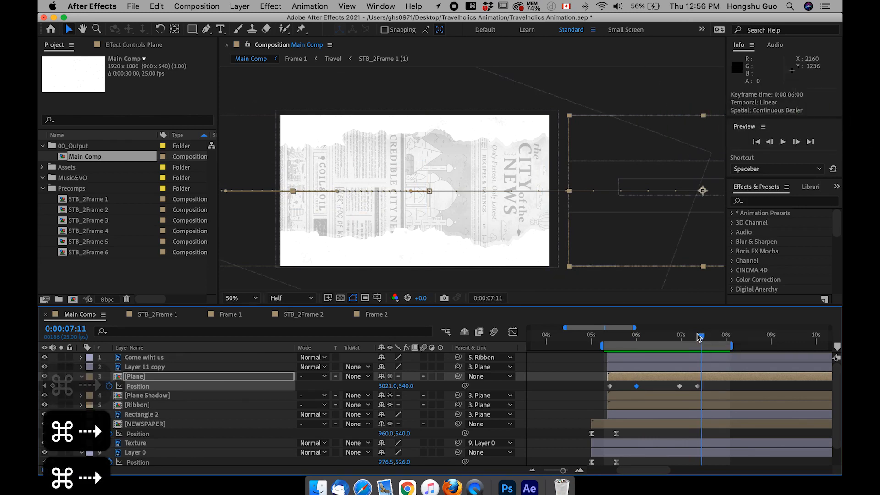
pyautogui.press('super+Right')
pyautogui.press('super+Right')
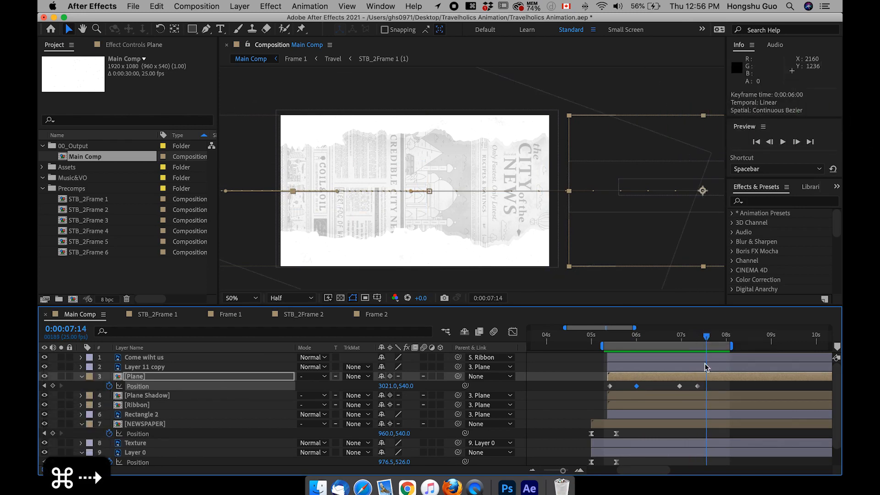
pyautogui.moveTo(698, 386)
pyautogui.mouseDown()
pyautogui.moveTo(706, 386)
pyautogui.moveTo(674, 390)
pyautogui.moveTo(690, 390)
pyautogui.mouseUp()
# Preview the plane animation from the start of the work area, save the project, and scrub through the plane's entrance
pyautogui.click(608, 340)
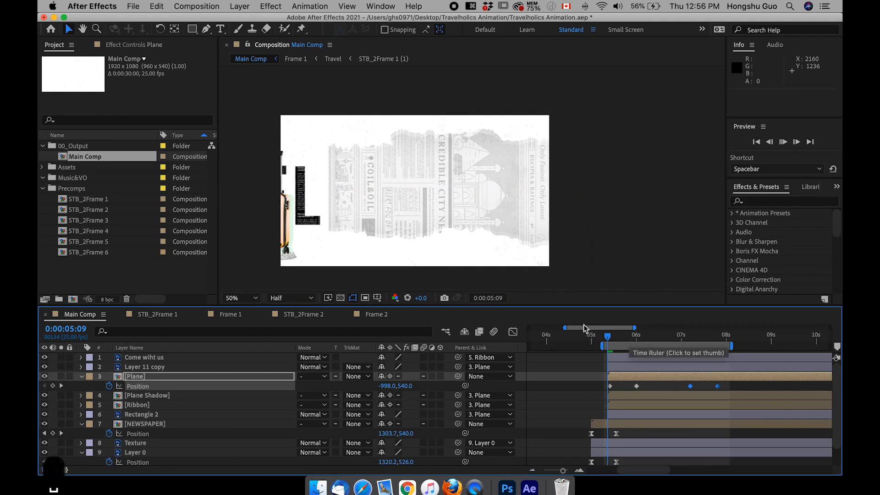
pyautogui.press('space')
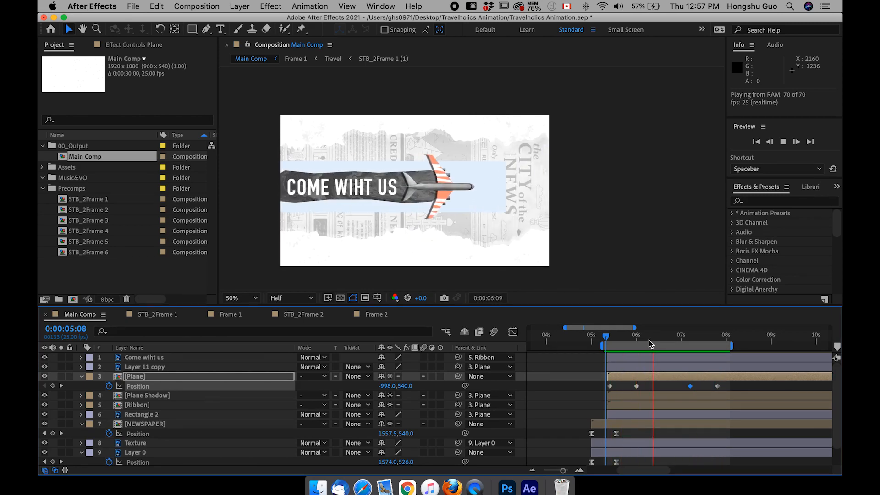
pyautogui.press('space')
pyautogui.moveTo(609, 339); pyautogui.dragTo(646, 339)
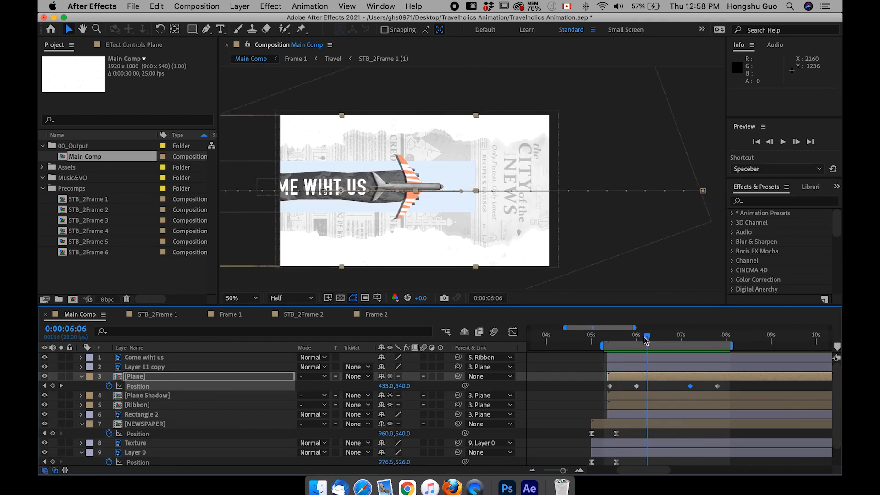
pyautogui.press('super+s')
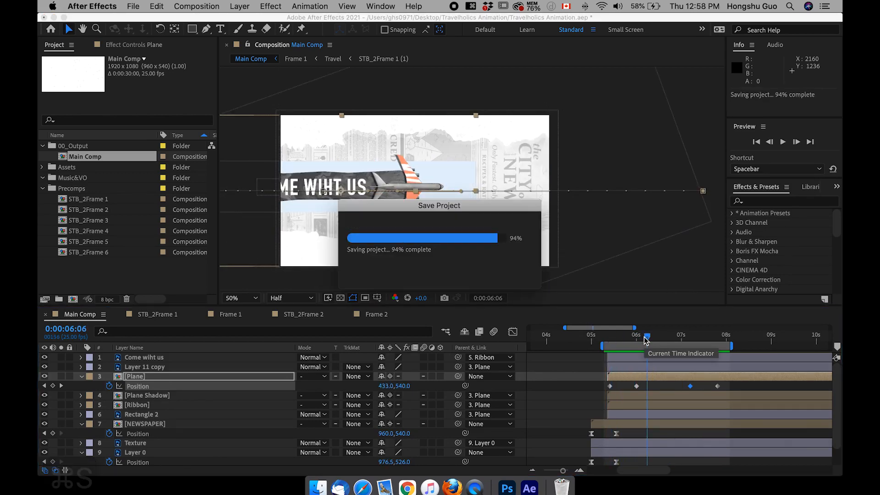
pyautogui.moveTo(645, 339)
pyautogui.mouseDown()
pyautogui.moveTo(632, 338)
pyautogui.moveTo(647, 337)
pyautogui.mouseUp()
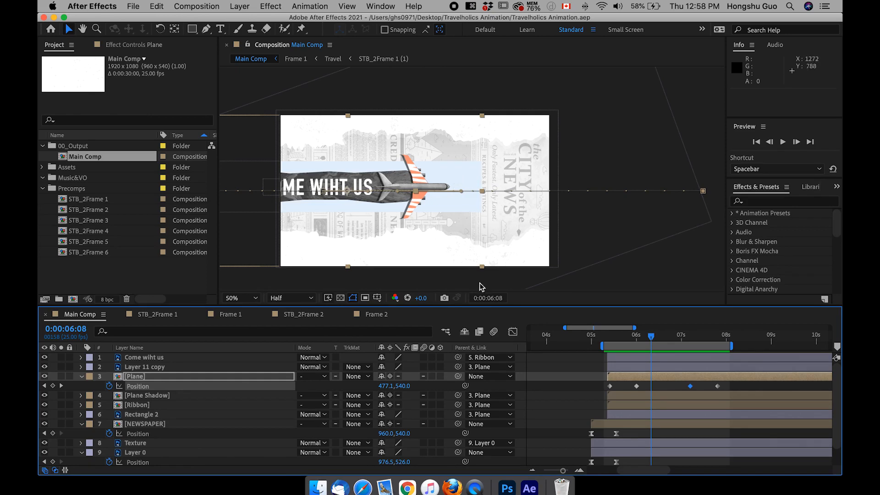
pyautogui.moveTo(612, 339)
pyautogui.mouseDown()
pyautogui.moveTo(647, 338)
pyautogui.moveTo(610, 339)
pyautogui.mouseUp()
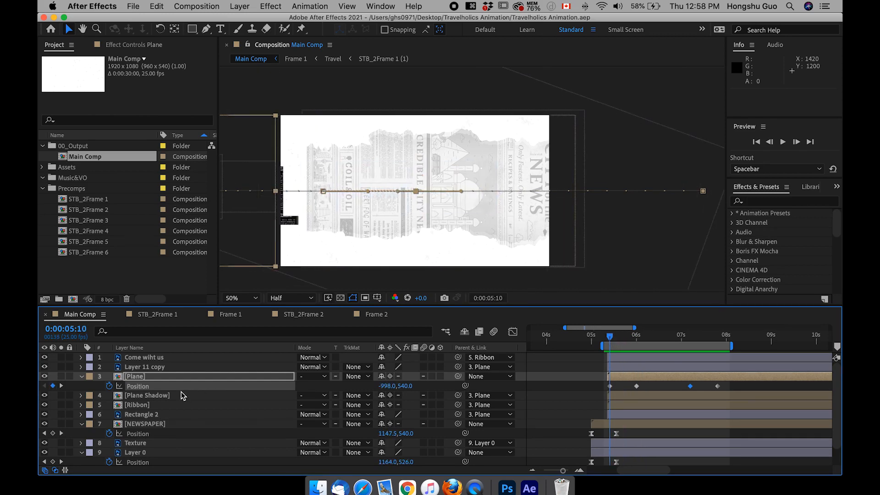
# At 0:00:06:12, pull the right edge of Rectangle 2's Mask 1 back so the blue strip ends at the plane's wings
pyautogui.click(142, 415)
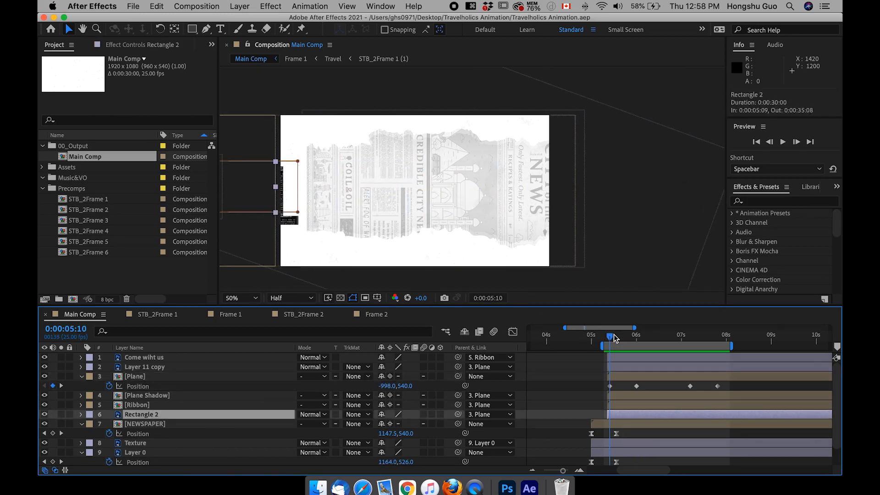
pyautogui.moveTo(614, 340); pyautogui.dragTo(659, 339)
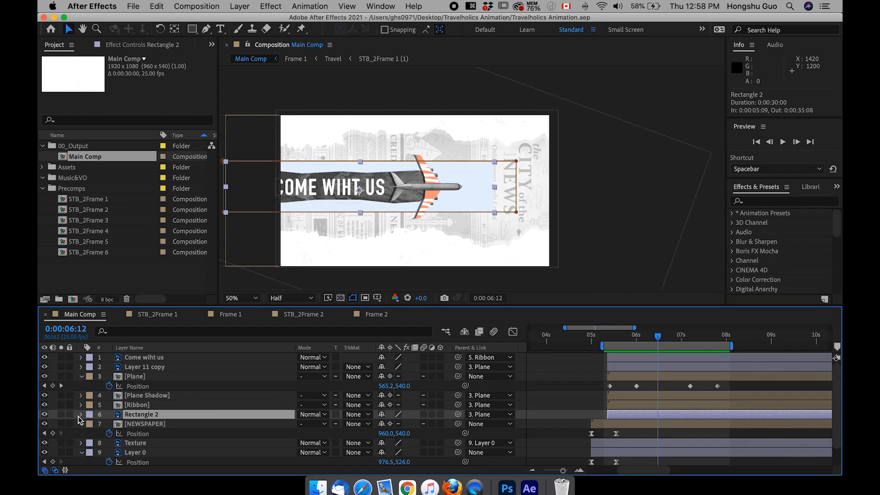
pyautogui.click(81, 414)
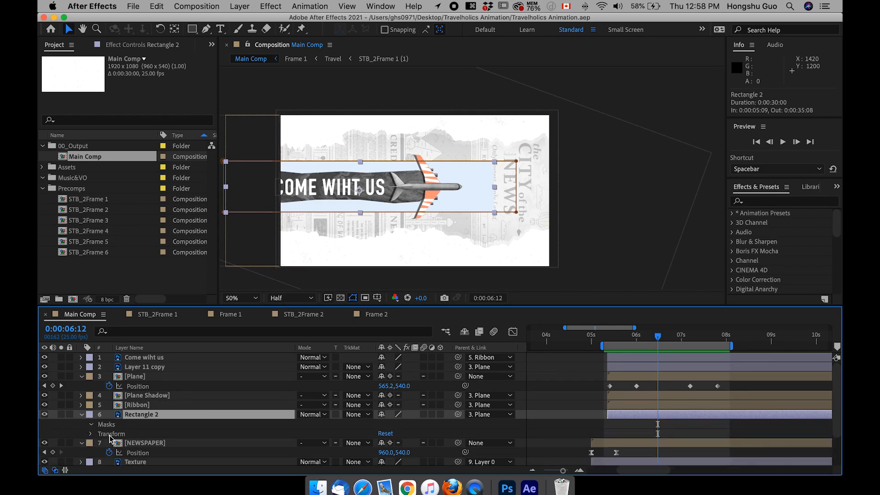
pyautogui.click(92, 425)
pyautogui.click(100, 433)
pyautogui.scroll(-1, 138, 435)
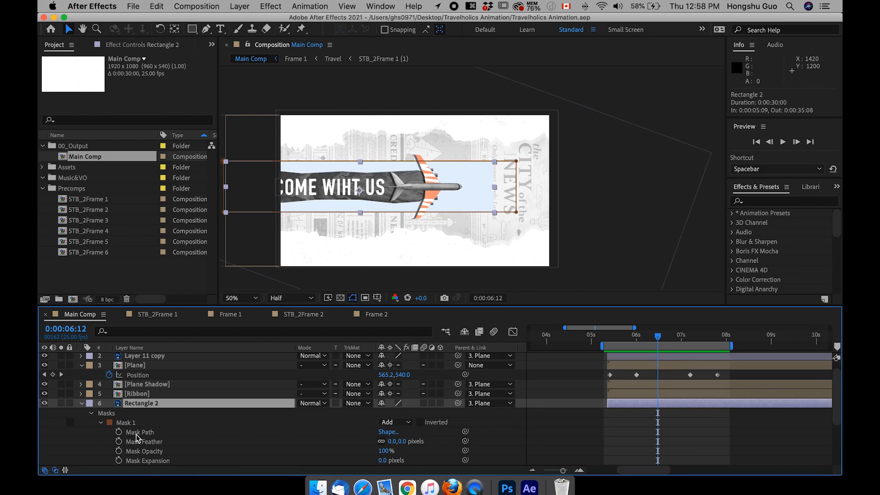
pyautogui.click(517, 213)
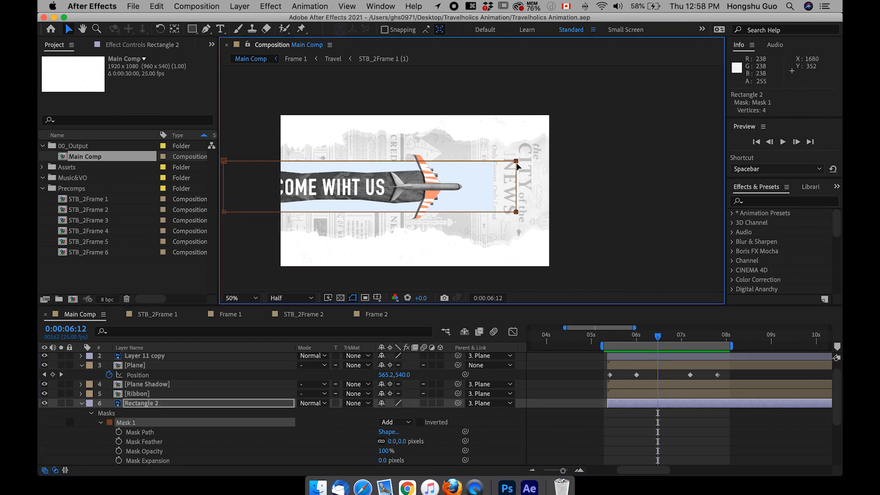
pyautogui.moveTo(517, 165); pyautogui.dragTo(422, 165)
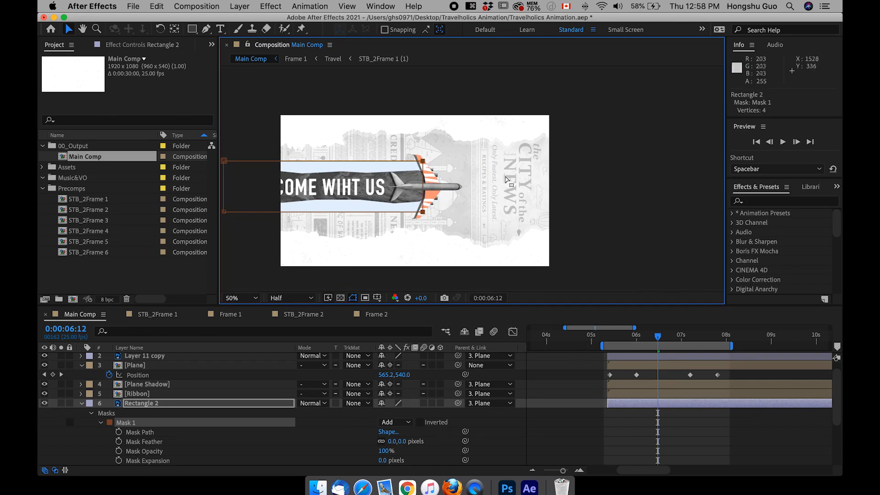
pyautogui.click(667, 431)
# Check the shortened strip up to 0:00:07:05, duplicate Rectangle 2 there, and set the copy's parent to None
pyautogui.click(611, 337)
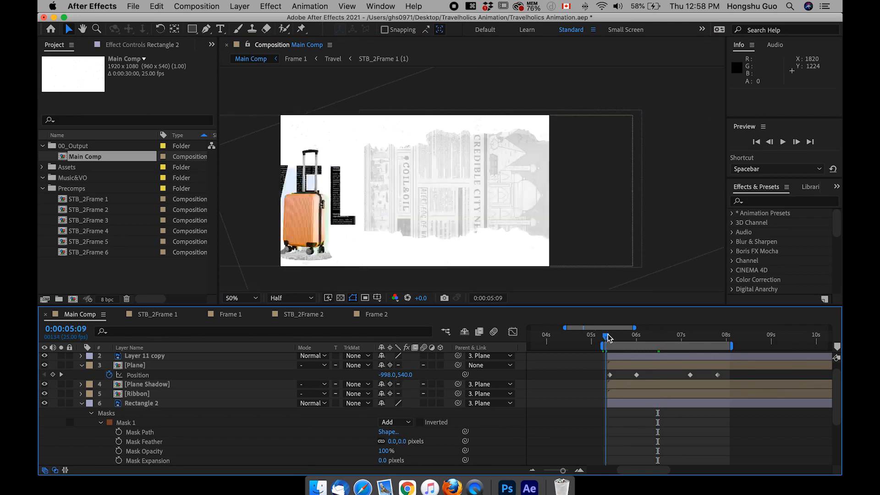
pyautogui.moveTo(612, 337); pyautogui.dragTo(693, 337)
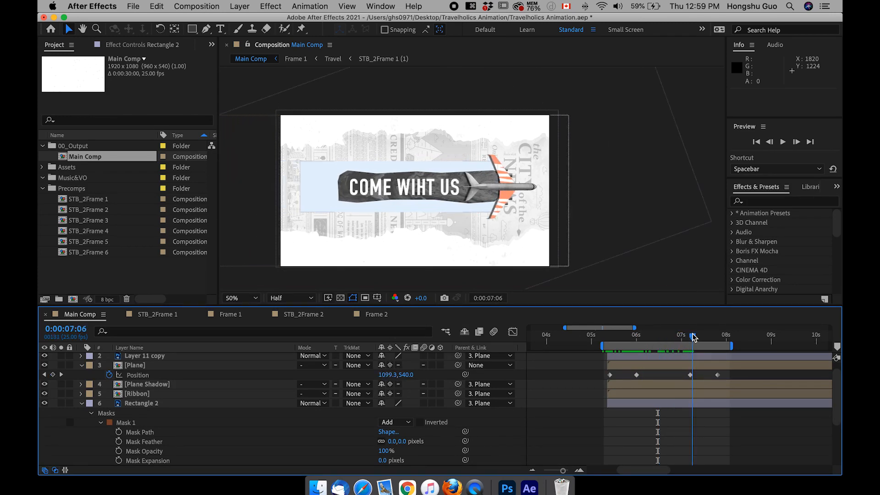
pyautogui.moveTo(692, 338); pyautogui.dragTo(692, 338)
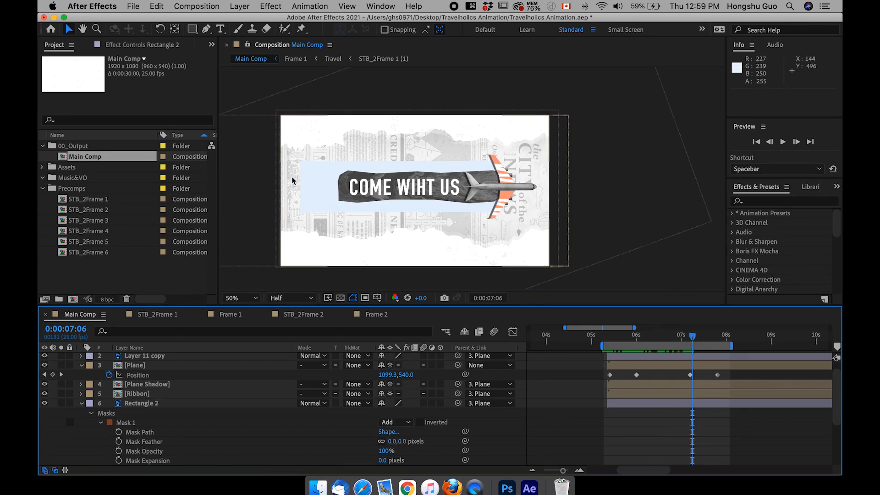
pyautogui.moveTo(692, 338); pyautogui.dragTo(690, 336)
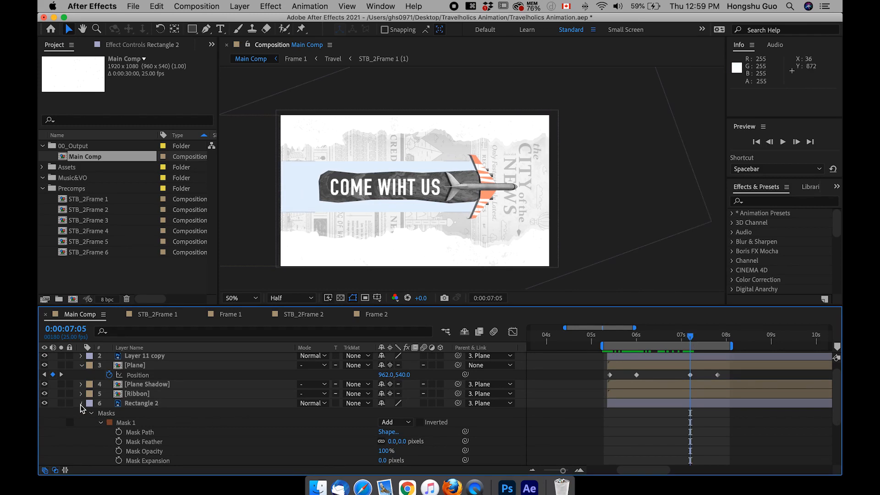
pyautogui.click(80, 405)
pyautogui.click(142, 404)
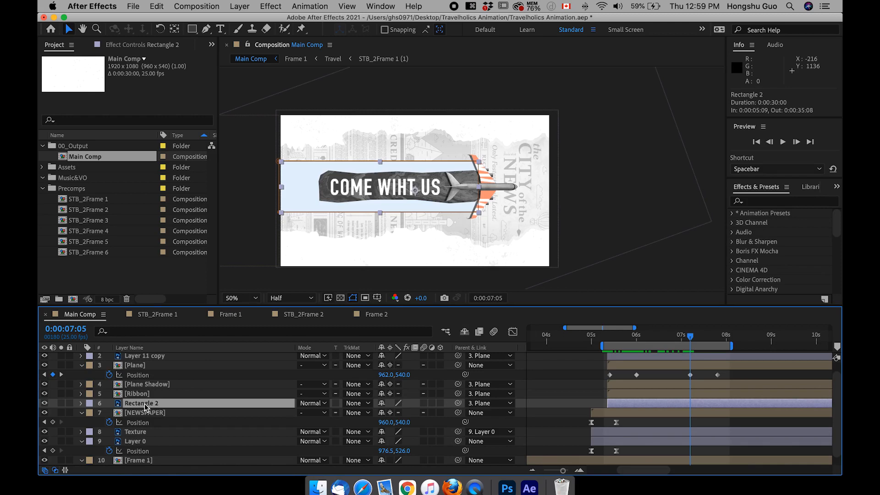
pyautogui.press('super+d')
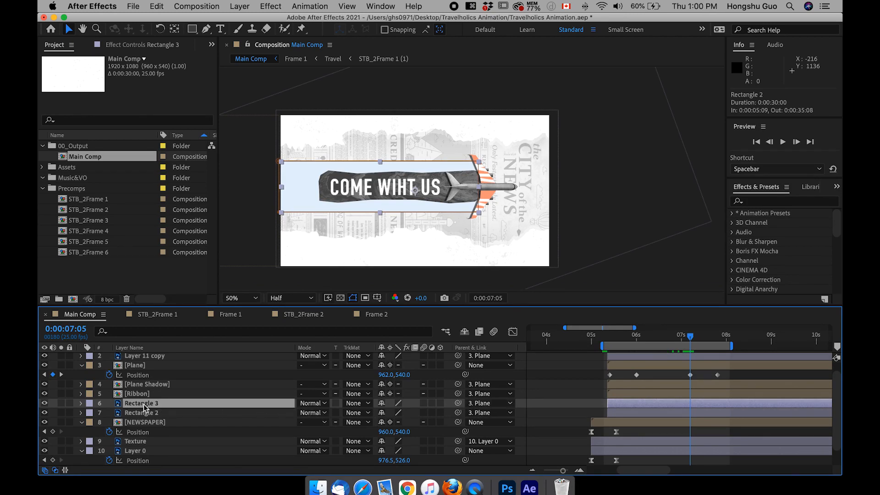
pyautogui.click(487, 407)
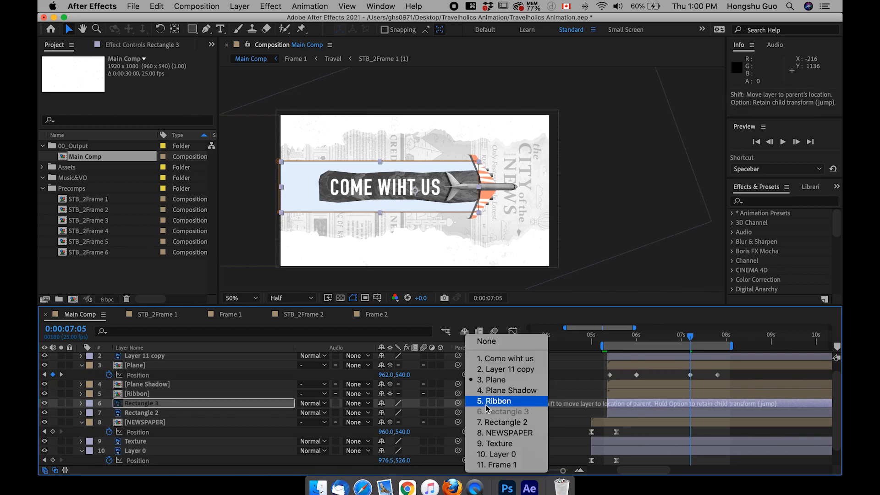
pyautogui.click(487, 342)
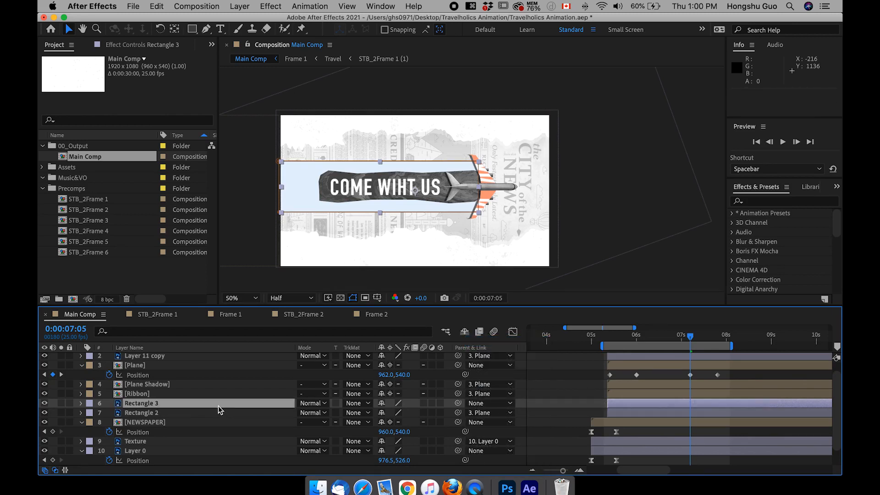
# Trim Rectangle 3's in point and Rectangle 2's out point to 0:00:07:05
pyautogui.click(693, 408)
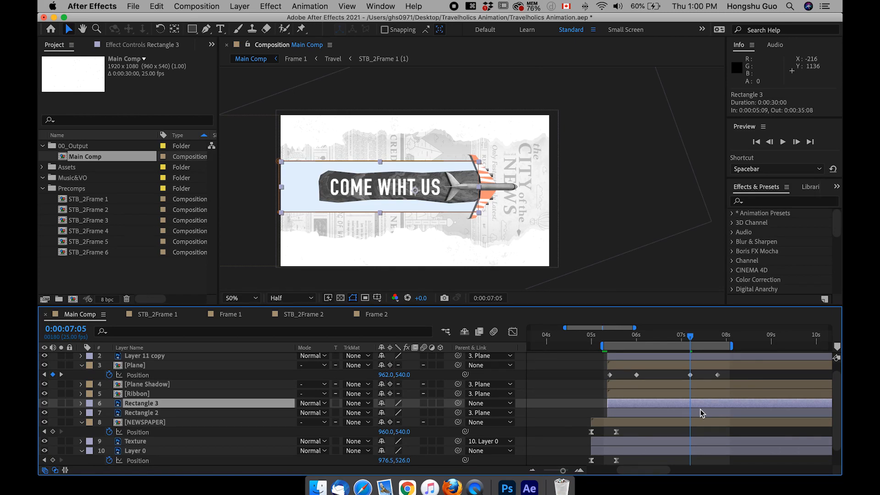
pyautogui.hotkey('alt', '[')
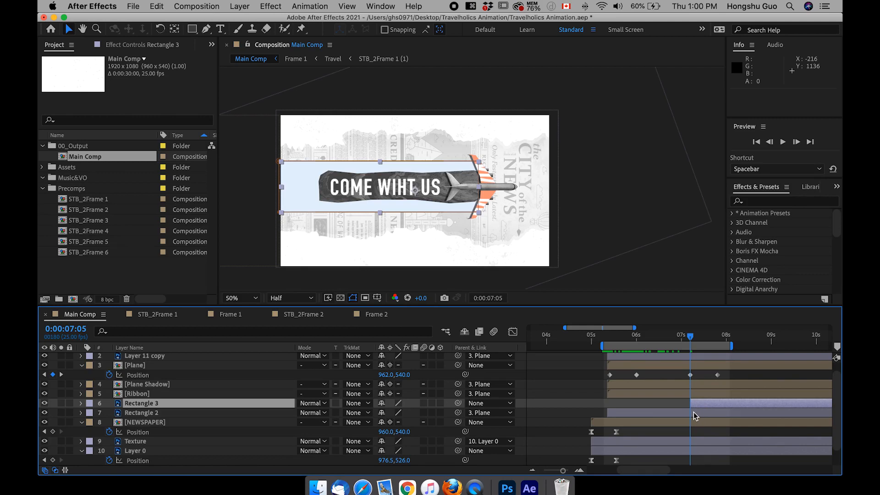
pyautogui.click(694, 412)
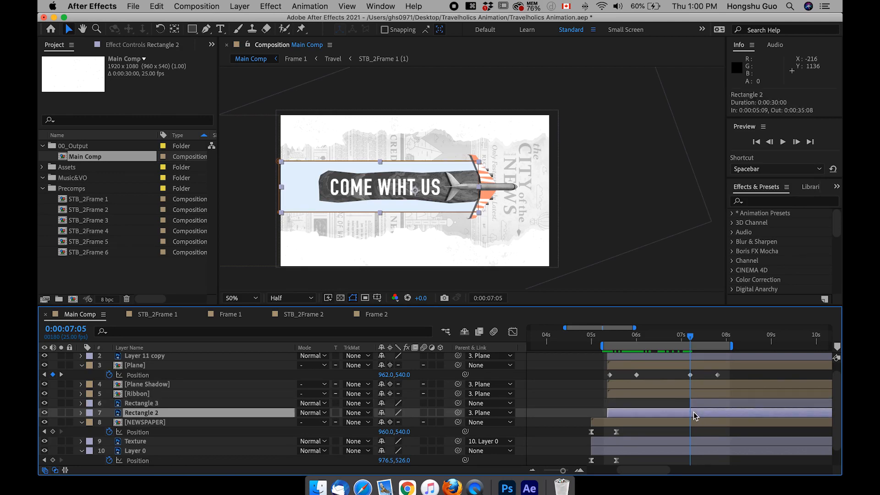
pyautogui.hotkey('alt', ']')
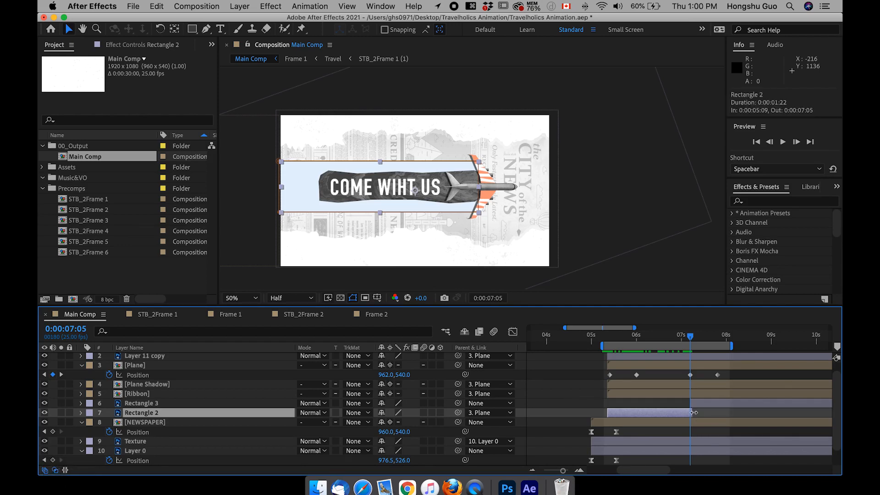
pyautogui.click(693, 412)
# Add a Mask Path keyframe to Rectangle 3's Mask 1 at 0:00:07:05
pyautogui.click(698, 402)
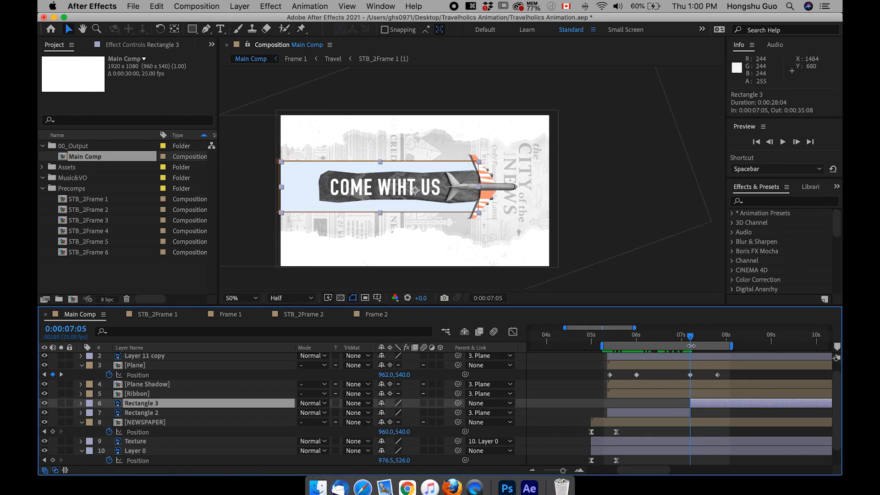
pyautogui.moveTo(690, 341)
pyautogui.mouseDown()
pyautogui.moveTo(699, 338)
pyautogui.moveTo(691, 340)
pyautogui.mouseUp()
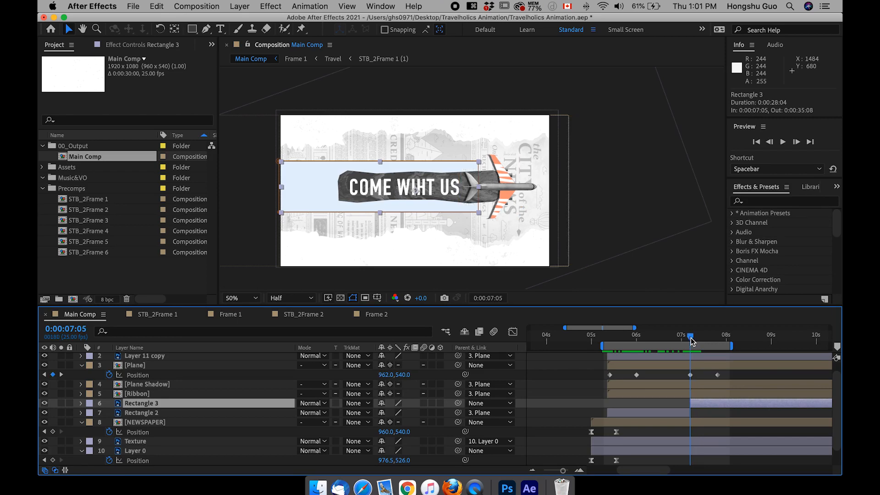
pyautogui.click(81, 402)
pyautogui.click(101, 423)
pyautogui.click(119, 432)
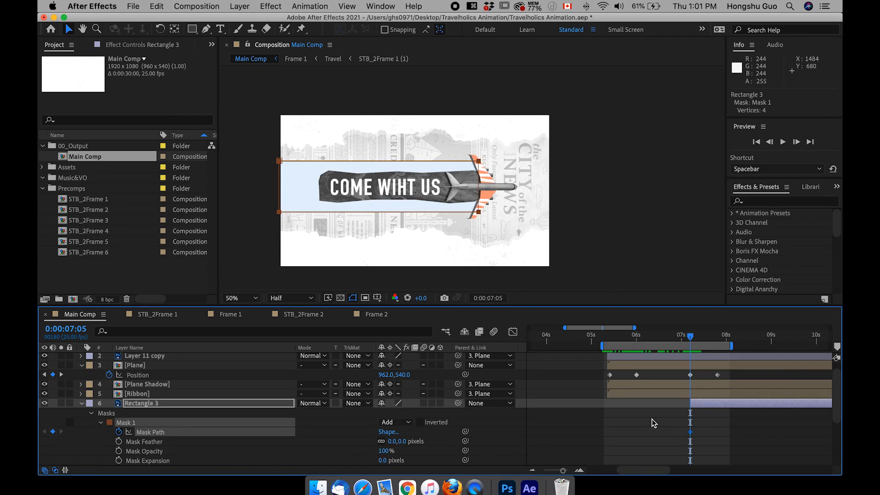
# At 0:00:07:11, stretch the right edge of Rectangle 3's mask beyond the frame, and move that Mask Path keyframe to 0:00:07:09
pyautogui.moveTo(698, 338); pyautogui.dragTo(703, 338)
pyautogui.moveTo(466, 144); pyautogui.dragTo(535, 239)
pyautogui.moveTo(478, 212); pyautogui.dragTo(535, 212)
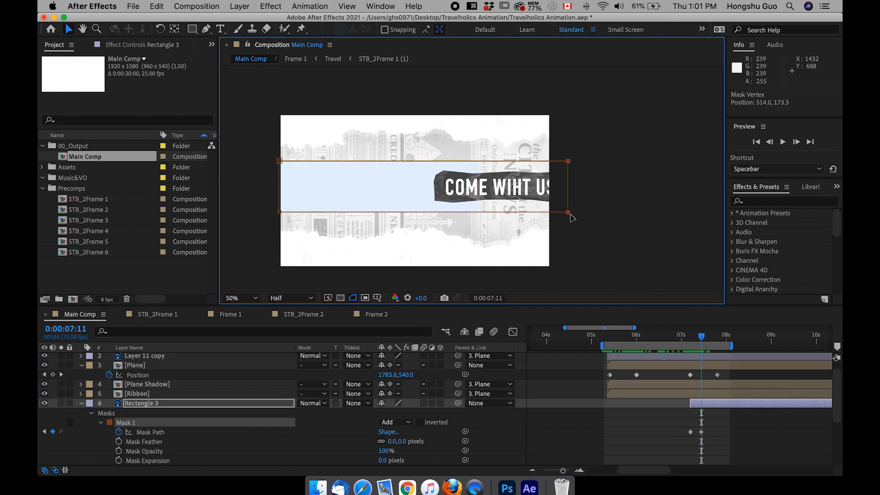
pyautogui.click(693, 338)
pyautogui.moveTo(693, 338); pyautogui.dragTo(697, 337)
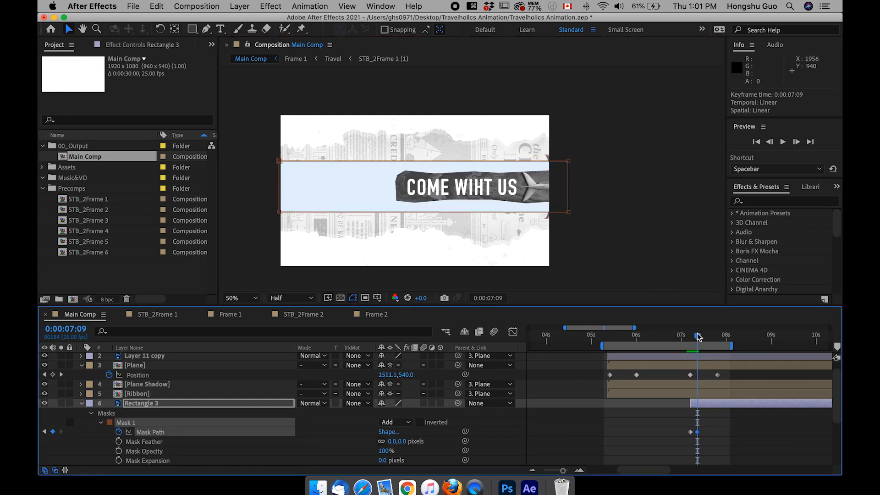
pyautogui.click(732, 422)
# Scrub through the plane's exit to 0:00:07:20, collapse Rectangle 3's properties, and preview the strip animation
pyautogui.click(686, 338)
pyautogui.moveTo(689, 336); pyautogui.dragTo(719, 342)
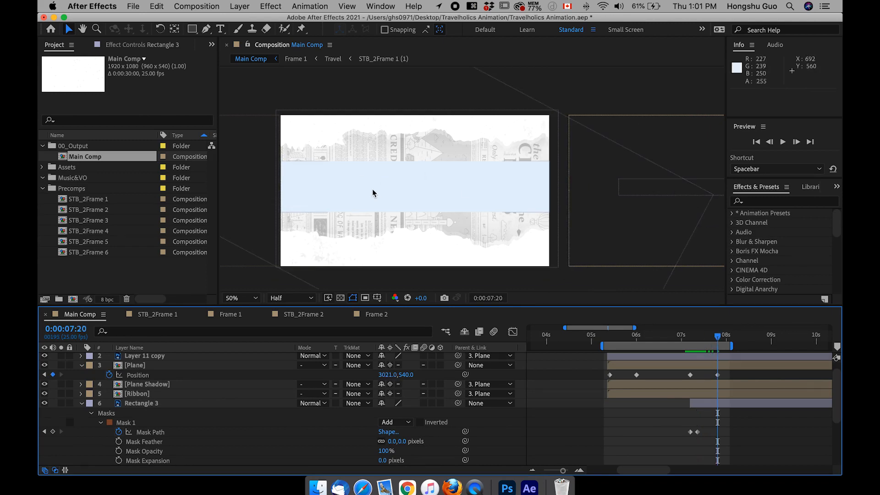
pyautogui.click(82, 403)
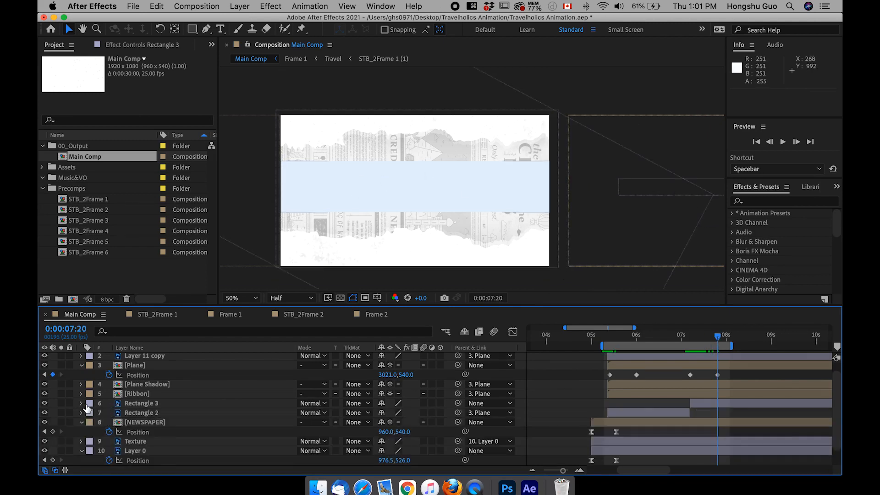
pyautogui.press('space')
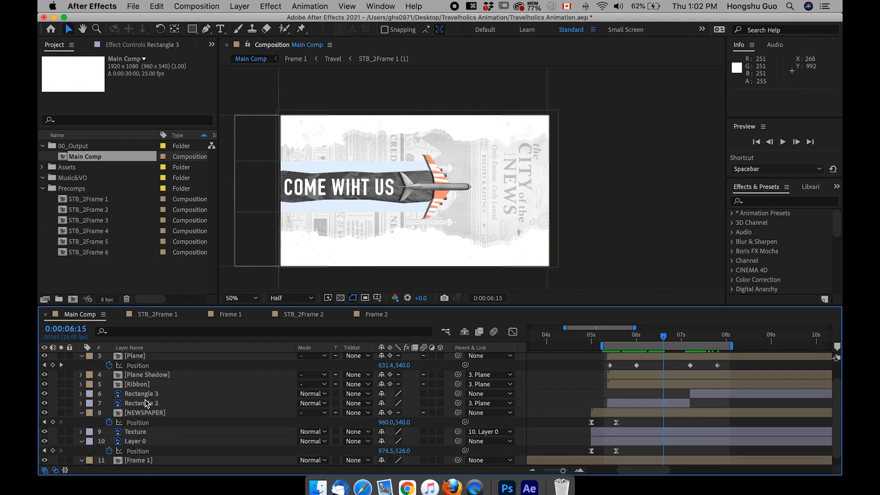
# Find the Roughen Edges effect and apply it to the Ribbon layer
pyautogui.scroll(2, 160, 387)
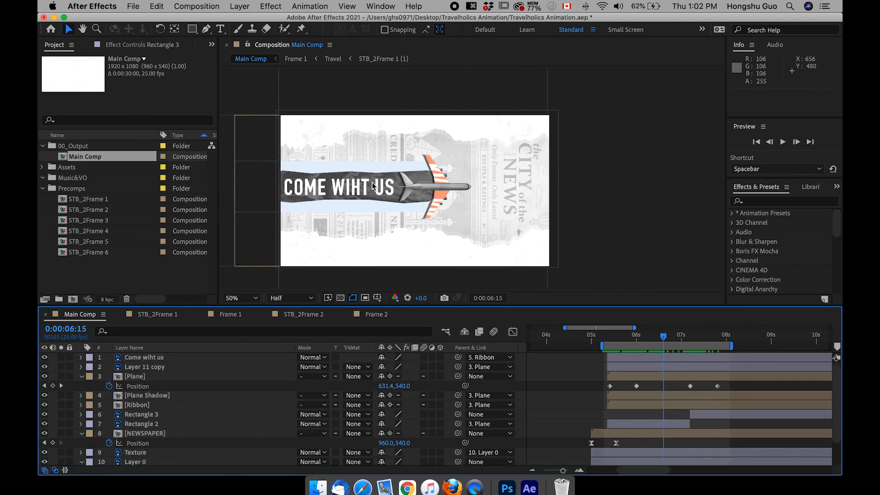
pyautogui.click(139, 405)
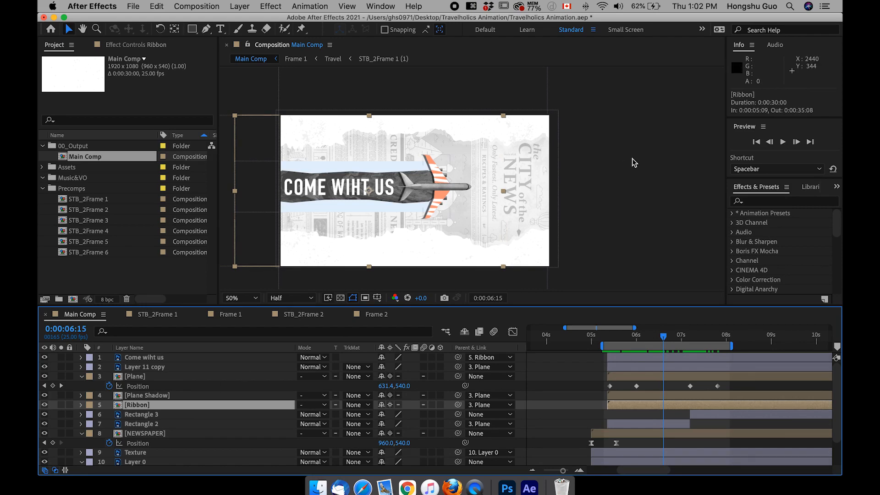
pyautogui.click(816, 203)
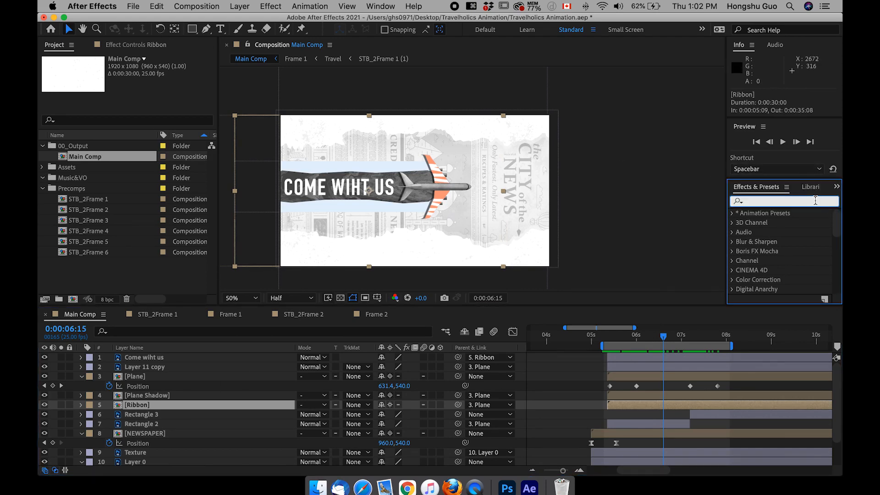
pyautogui.write('rough')
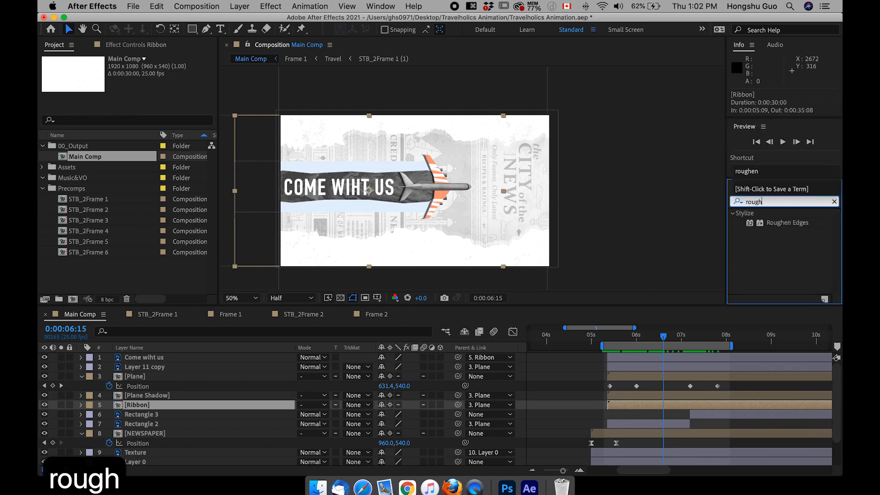
pyautogui.doubleClick(776, 224)
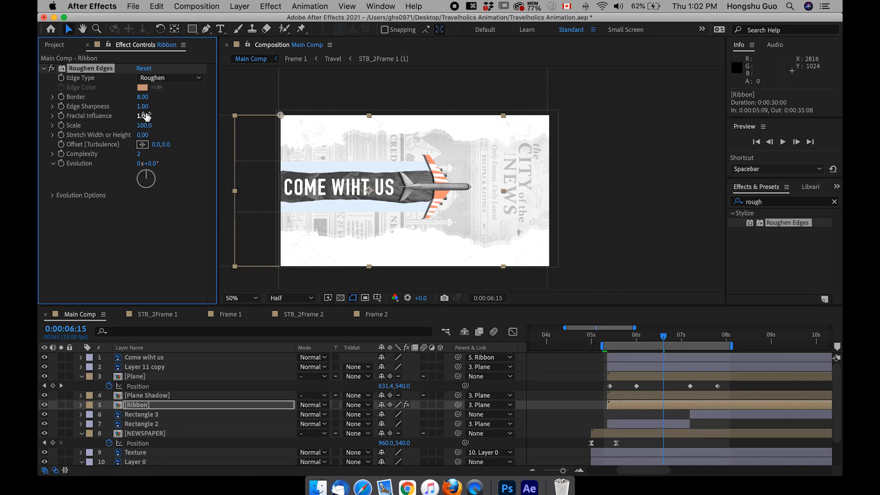
# Set the Ribbon's Roughen Edges Border to 50 and Fractal Influence to 0.8
pyautogui.moveTo(142, 97); pyautogui.dragTo(142, 100)
pyautogui.click(143, 98)
pyautogui.write('50')
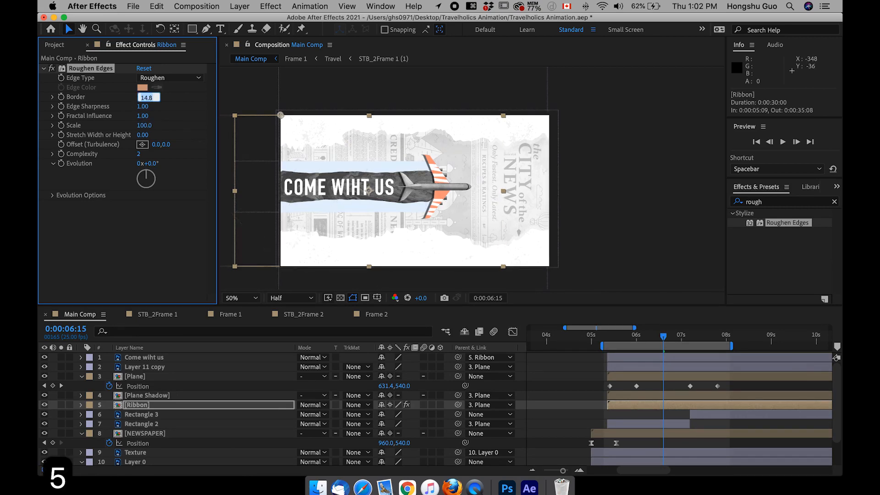
pyautogui.click(127, 148)
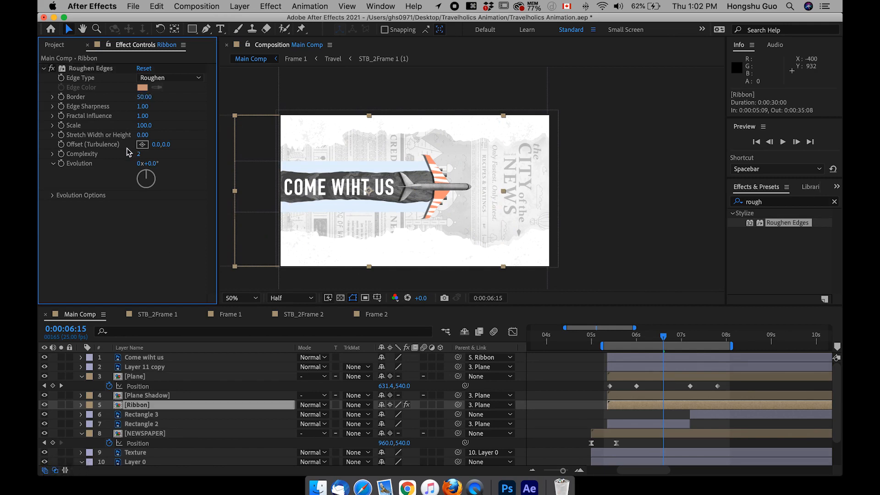
pyautogui.click(145, 117)
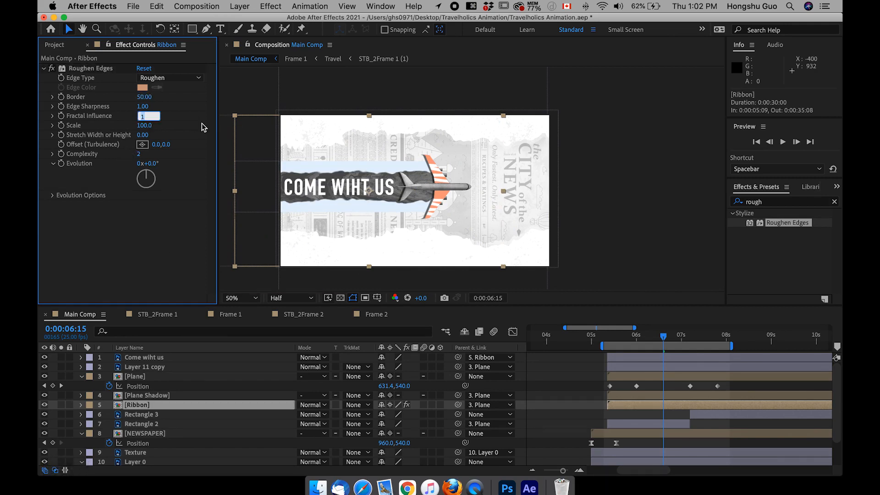
pyautogui.write('0.8')
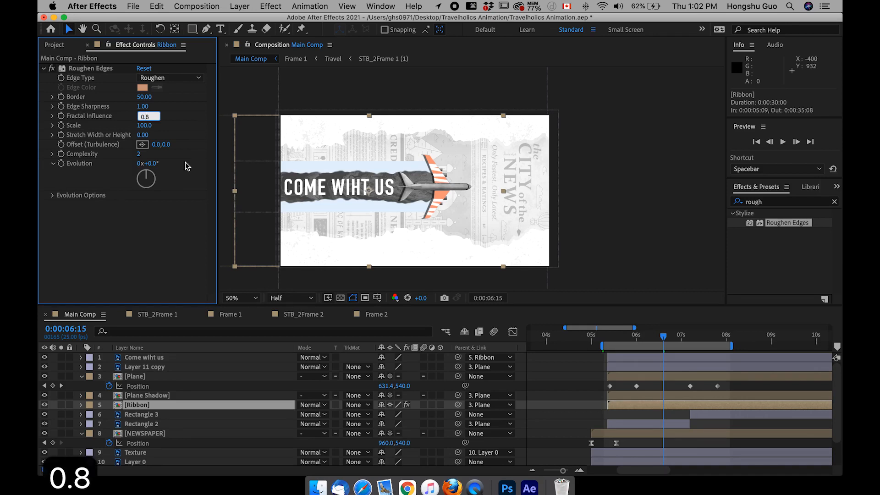
pyautogui.click(154, 215)
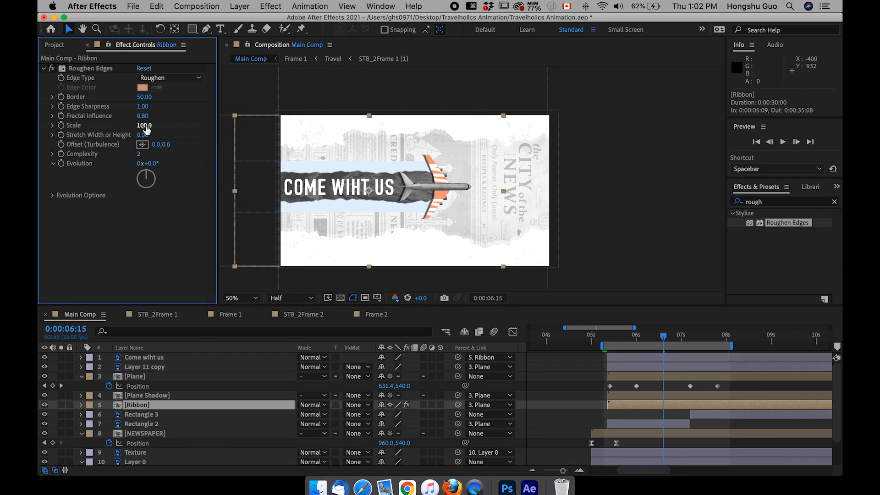
# Set the Scale of the Ribbon's Roughen Edges effect to 550
pyautogui.moveTo(144, 125); pyautogui.dragTo(182, 125)
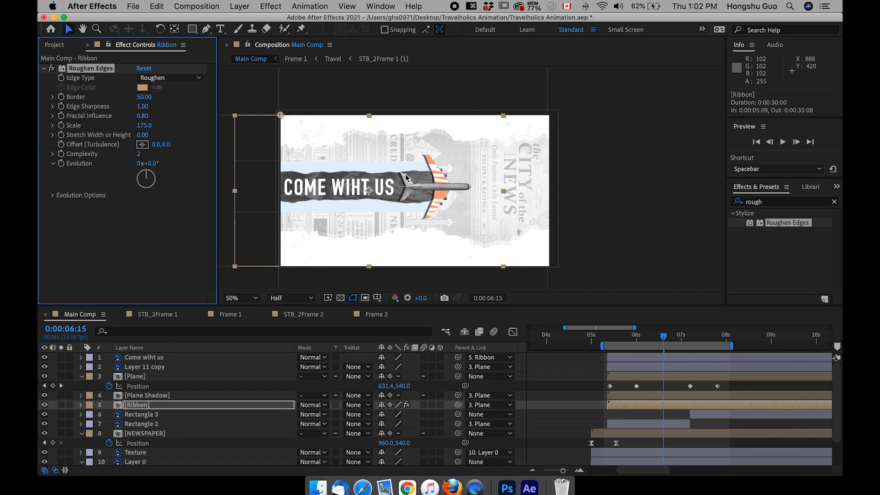
pyautogui.click(145, 126)
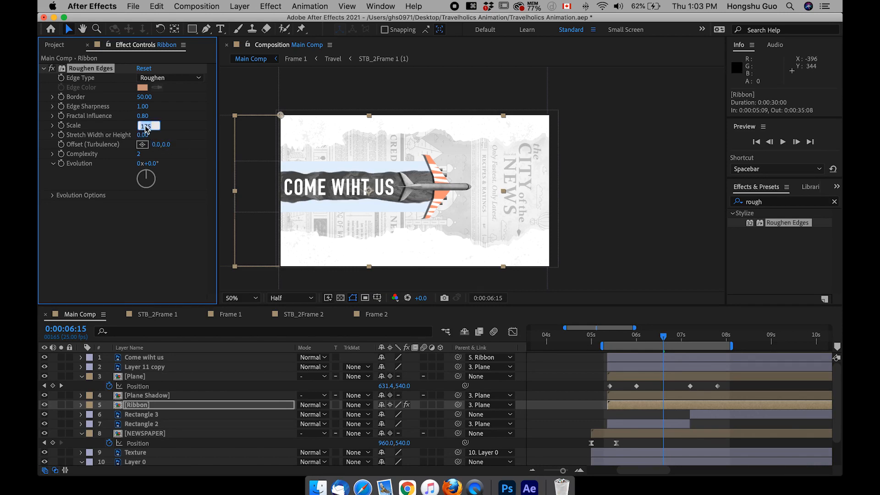
pyautogui.write('550')
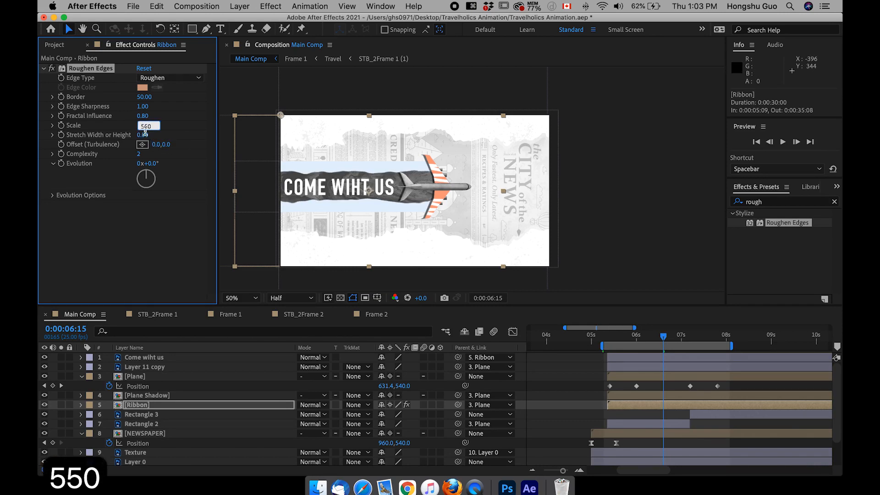
pyautogui.click(110, 220)
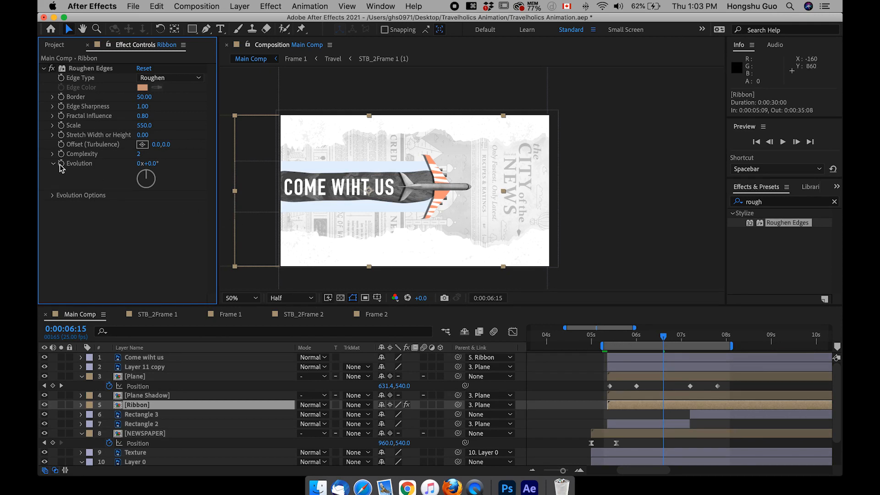
# Keyframe the Ribbon's Roughen Edges Evolution, starting at 0x at 0:00:05:19 and reaching 3x at 0:00:07:19
pyautogui.moveTo(605, 339); pyautogui.dragTo(625, 338)
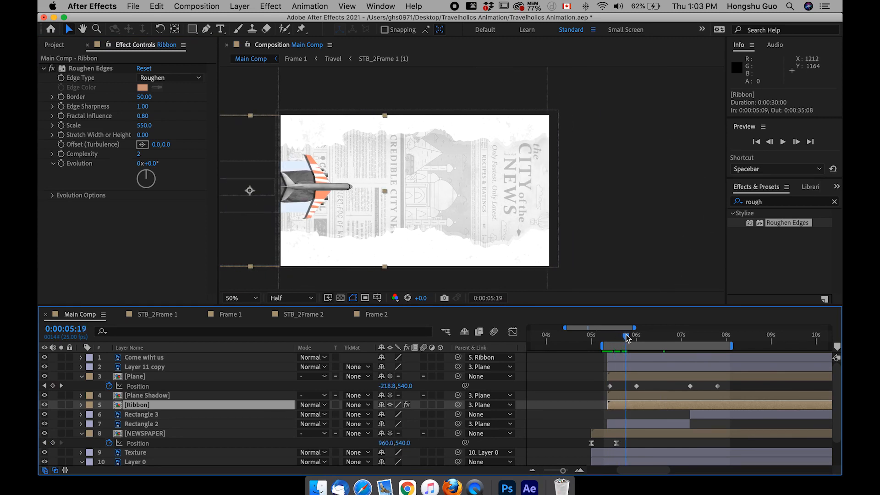
pyautogui.click(61, 164)
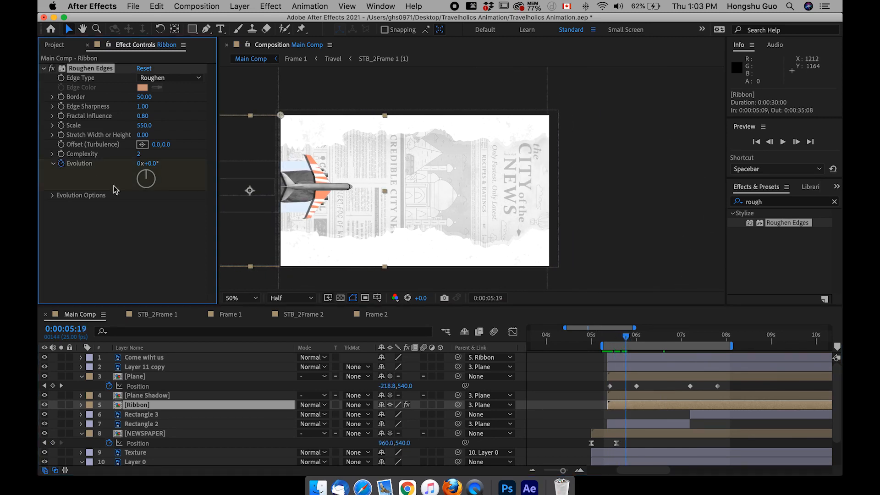
pyautogui.moveTo(678, 335); pyautogui.dragTo(716, 341)
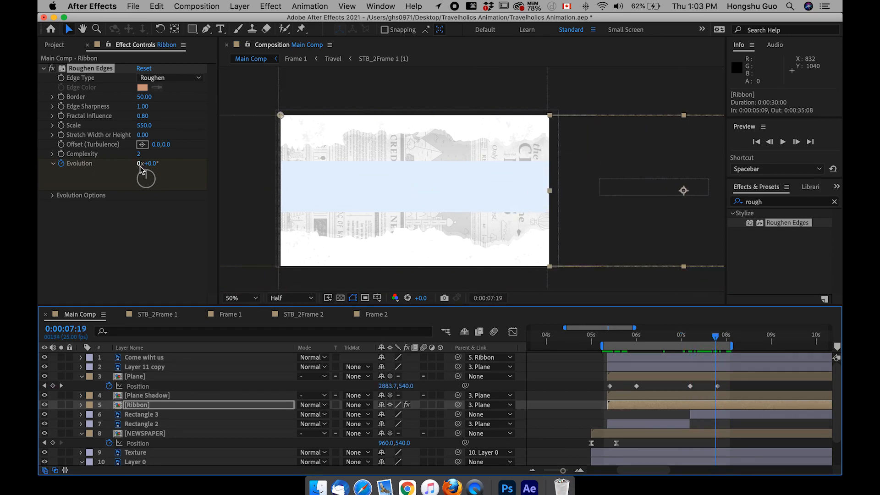
pyautogui.click(140, 165)
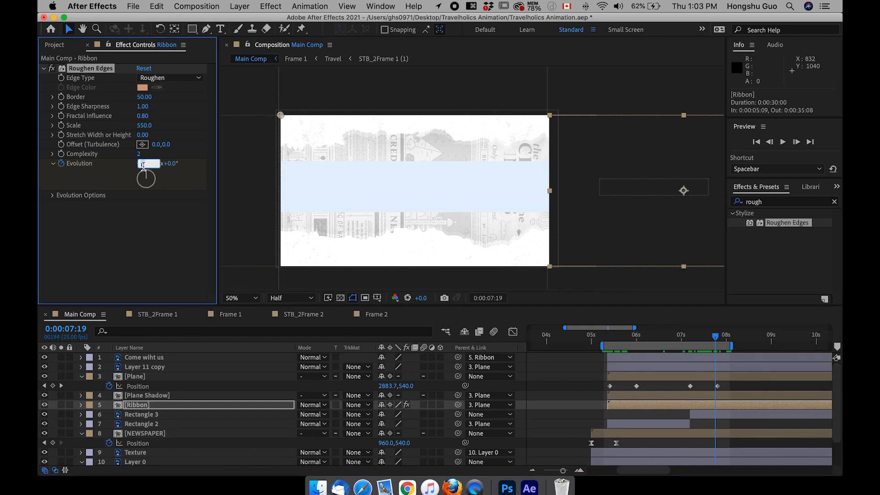
pyautogui.write('3')
pyautogui.press('Return')
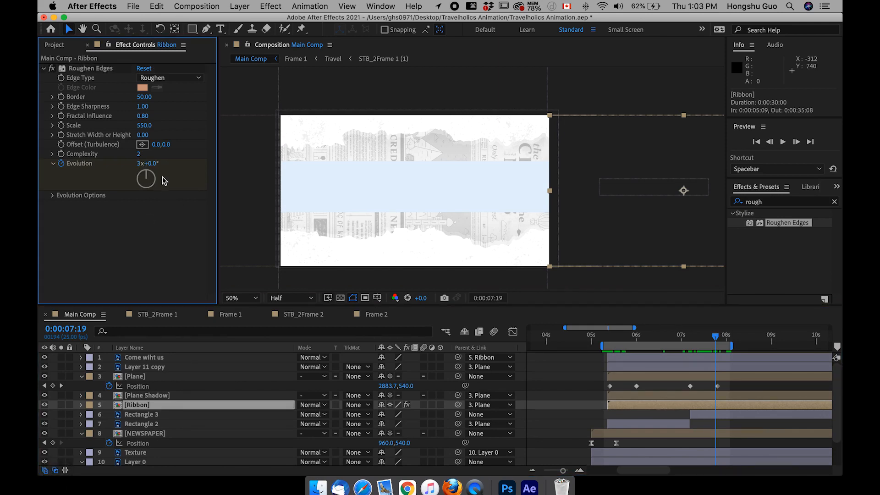
# Preview the roughened ribbon animation from 0:00:05:12 and scrub through the plane's flight
pyautogui.click(613, 339)
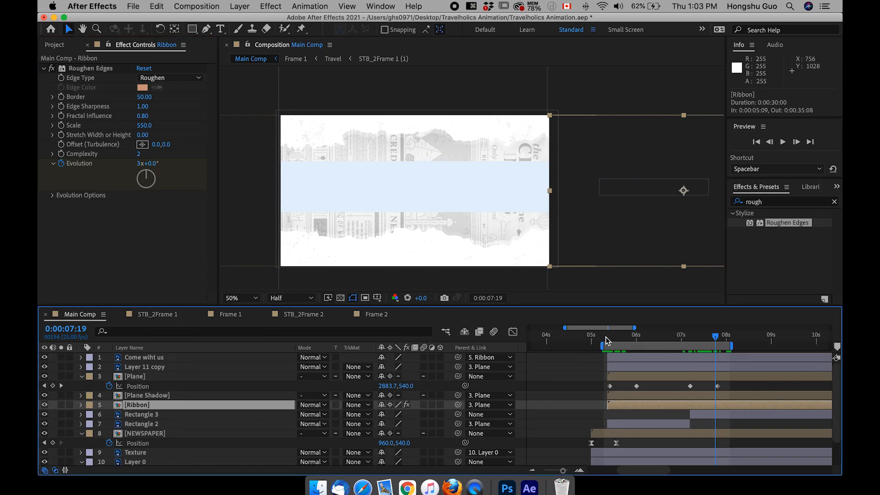
pyautogui.press('space')
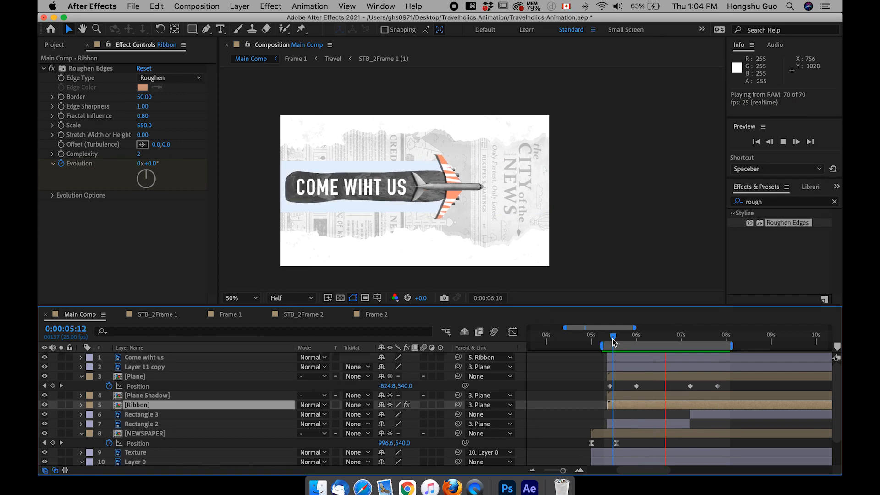
pyautogui.moveTo(614, 340); pyautogui.dragTo(674, 339)
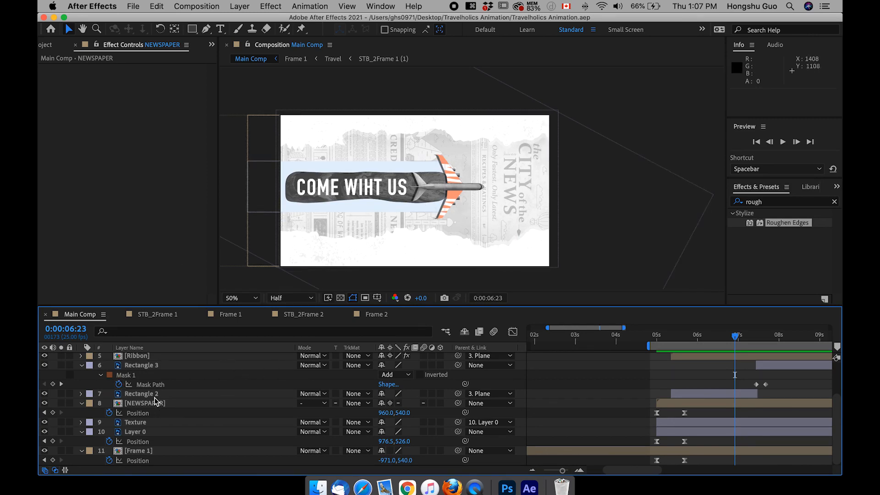
# Copy the Wiggle - position, Transform and Posterize Time effects from Rectangle 1 in the Frame 1 composition and return to Main Comp
pyautogui.click(122, 452)
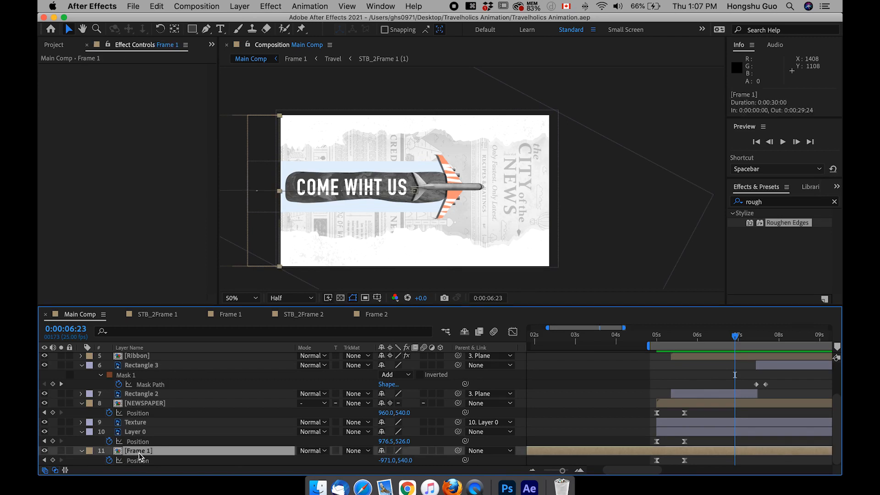
pyautogui.doubleClick(139, 453)
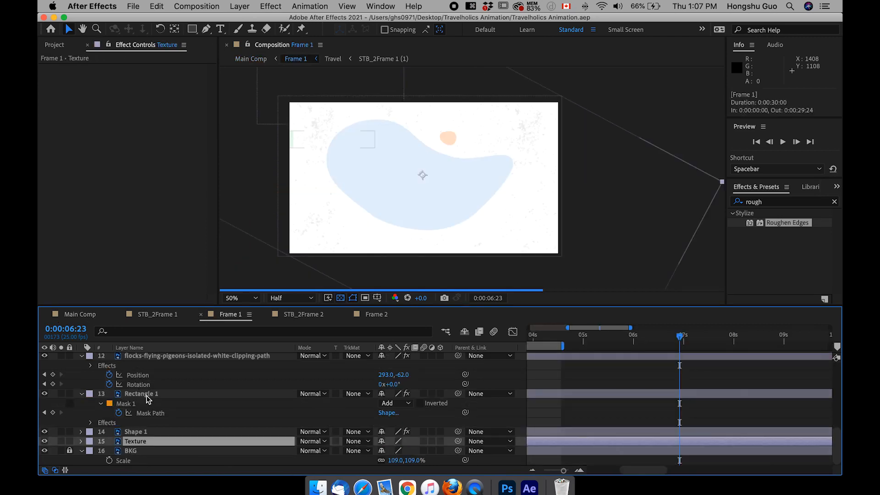
pyautogui.click(146, 394)
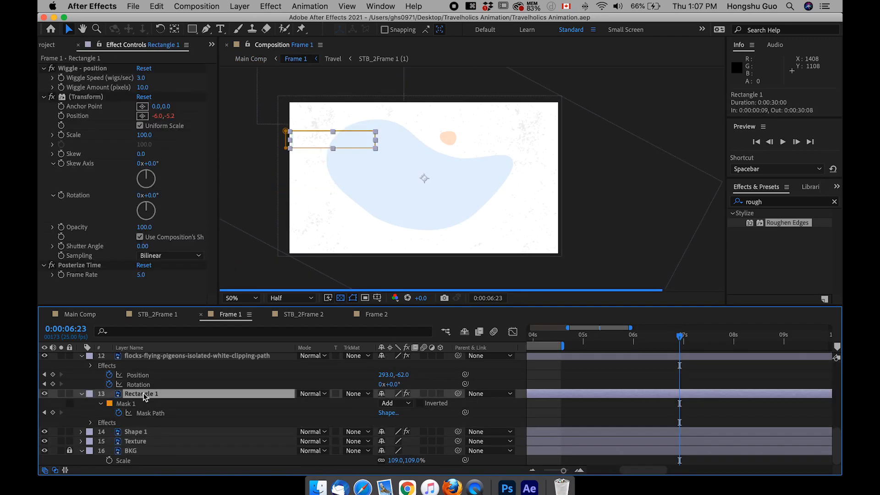
pyautogui.click(84, 70)
pyautogui.keyDown('shift'); pyautogui.click(77, 266); pyautogui.keyUp('shift')
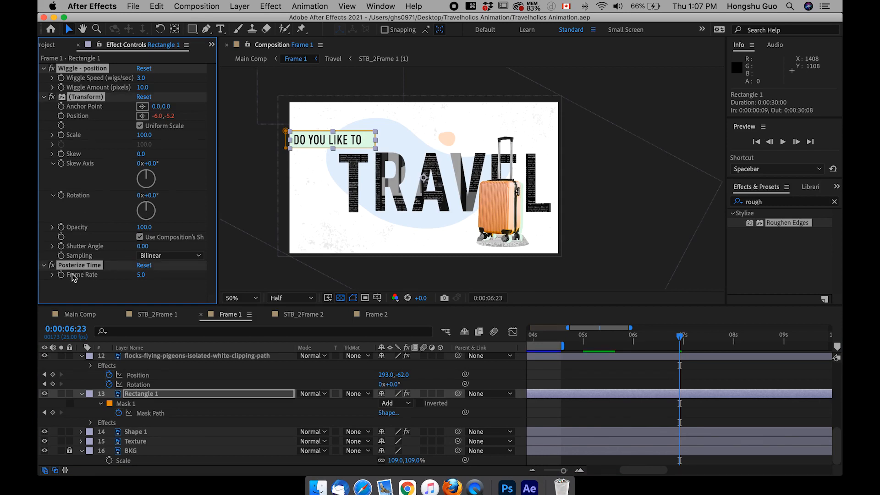
pyautogui.press('super+c')
pyautogui.click(80, 314)
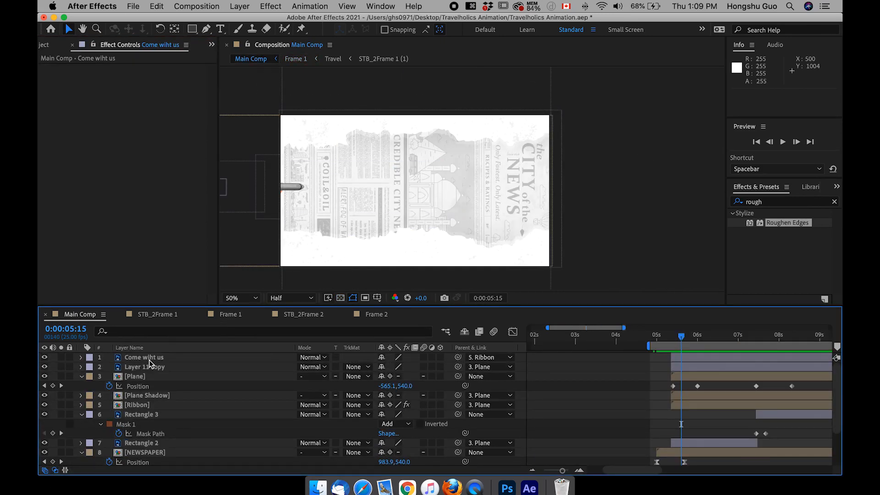
# Move to 0:00:07:05 and paste the copied wiggle, Transform and Posterize Time effects onto the Plane layer
pyautogui.click(149, 359)
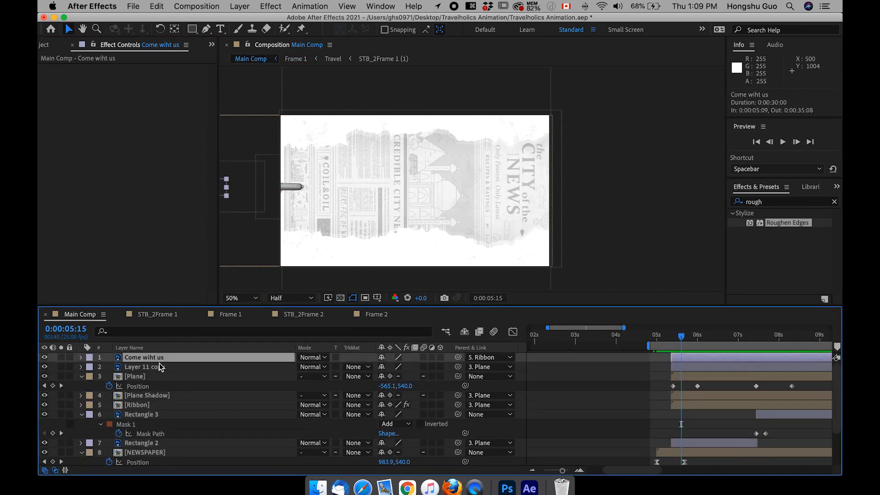
pyautogui.click(746, 340)
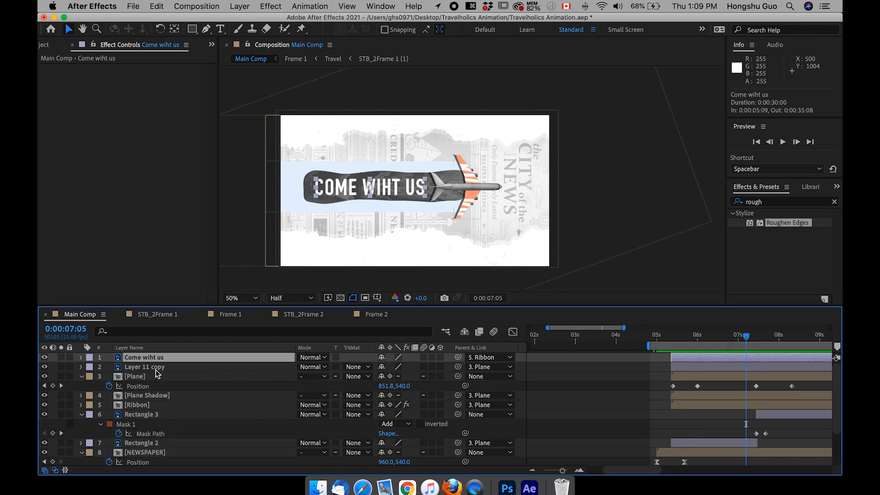
pyautogui.click(140, 377)
pyautogui.hotkey('ctrl', 'v')
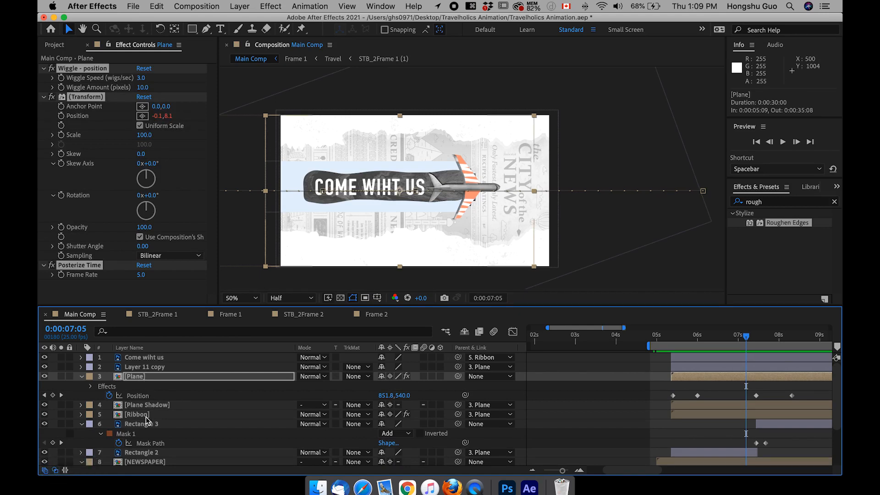
# Paste the copied Wiggle - position, Transform and Posterize Time effects onto the Ribbon and Come wiht us layers
pyautogui.scroll(-1, 151, 414)
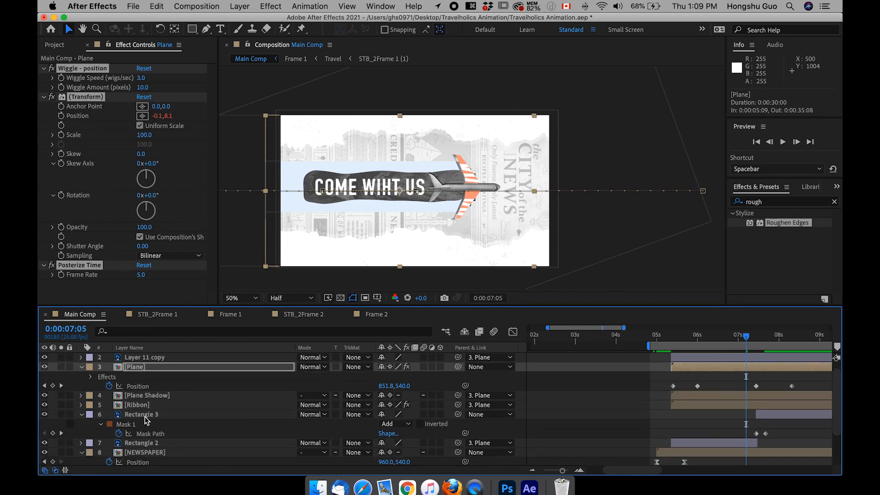
pyautogui.click(146, 418)
pyautogui.click(47, 414)
pyautogui.click(144, 442)
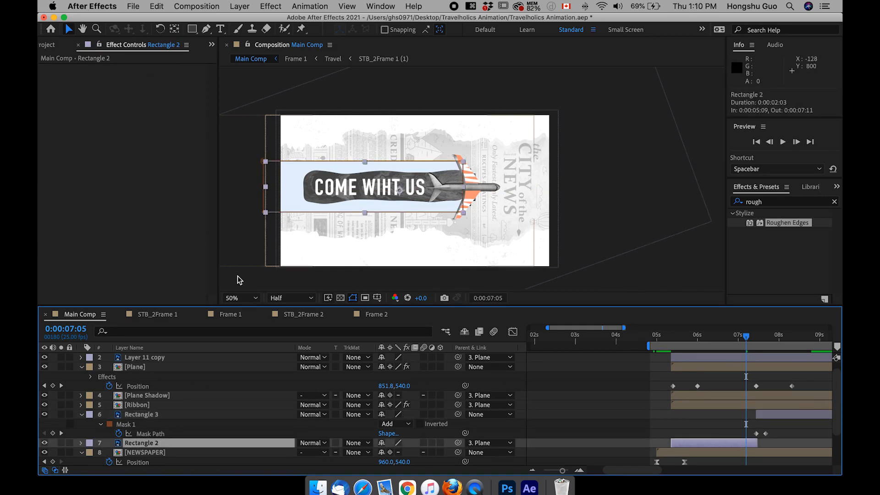
pyautogui.click(140, 405)
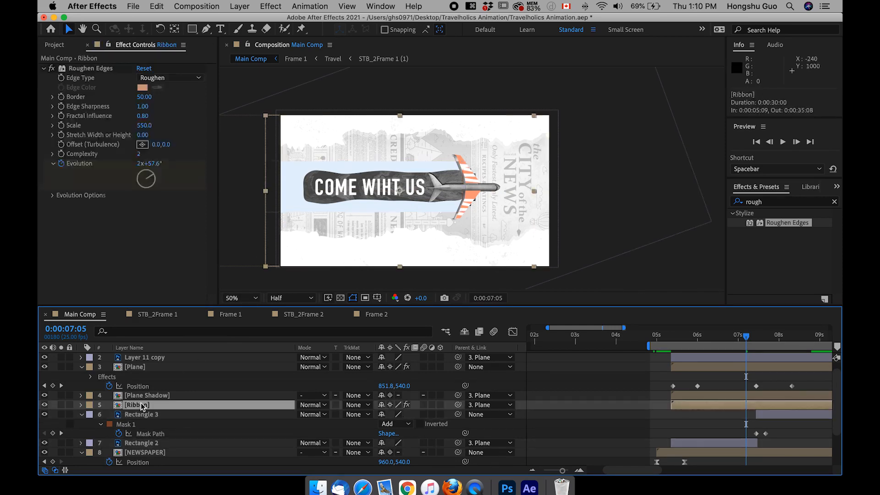
pyautogui.press('super+v')
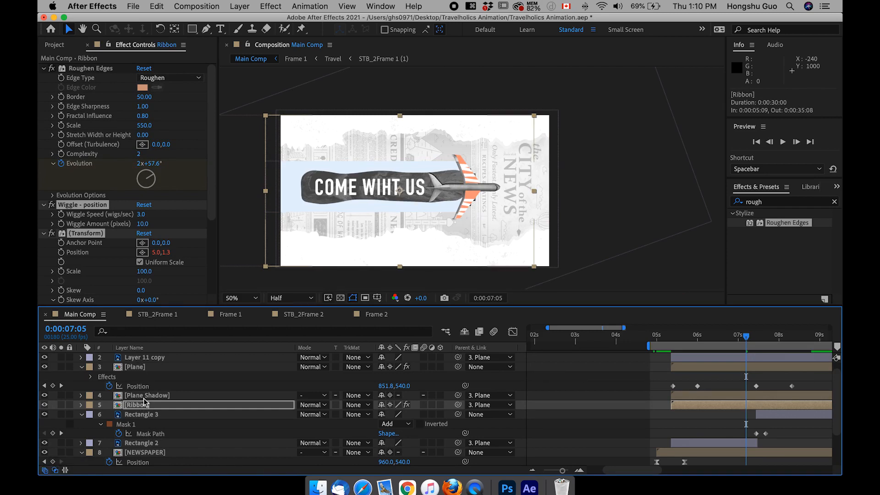
pyautogui.scroll(1, 143, 399)
pyautogui.click(141, 357)
pyautogui.press('super+v')
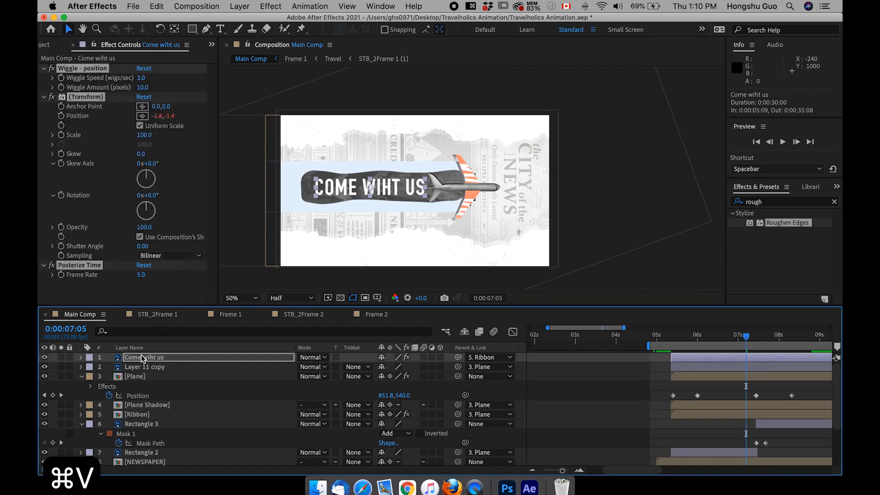
# Set the Wiggle Amount of the Come wiht us layer's Wiggle - position effect to 3 pixels
pyautogui.click(141, 88)
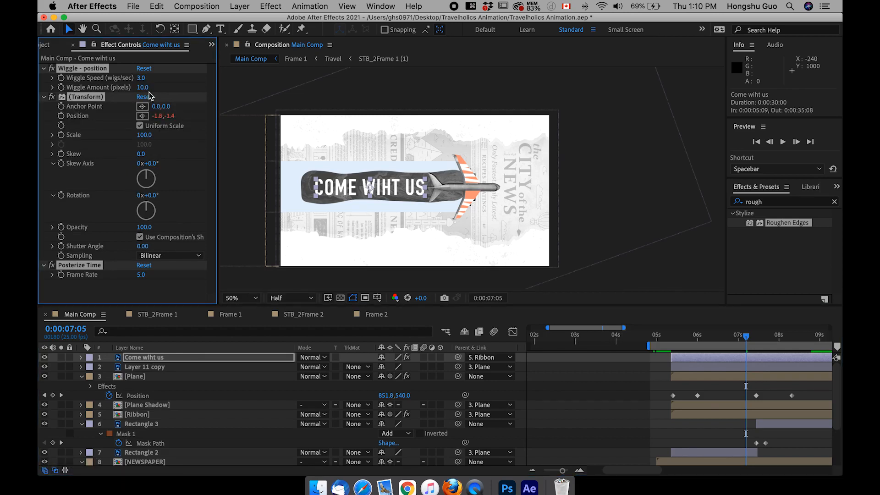
pyautogui.click(142, 88)
pyautogui.write('3')
pyautogui.press('Return')
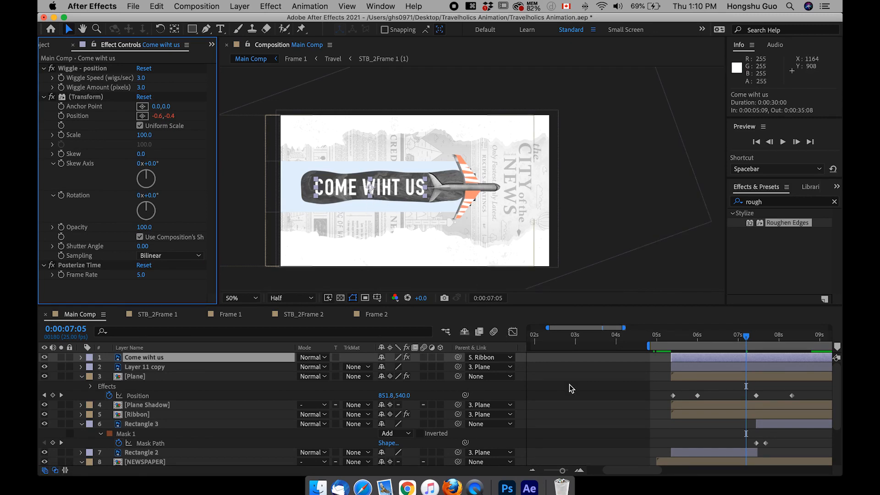
# Preview the wiggling plane and banner flight from 0:00:05:03, stopping at 0:00:06:13
pyautogui.click(662, 338)
pyautogui.press('space')
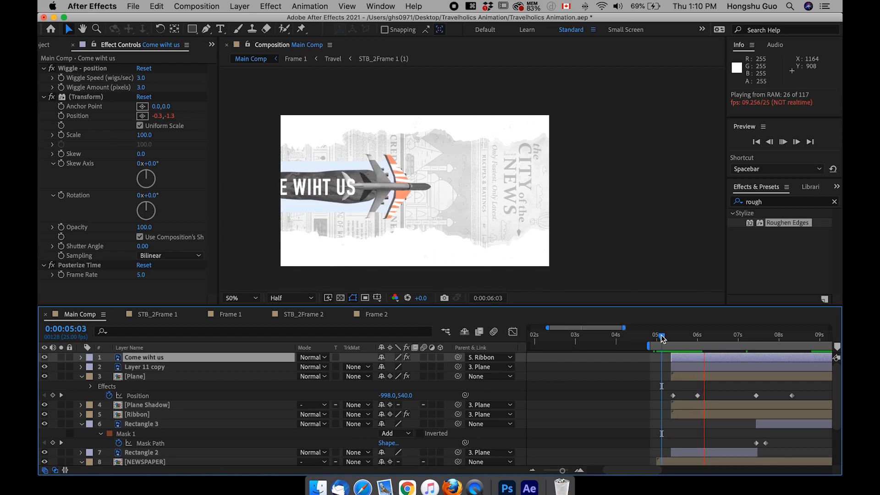
pyautogui.press('space')
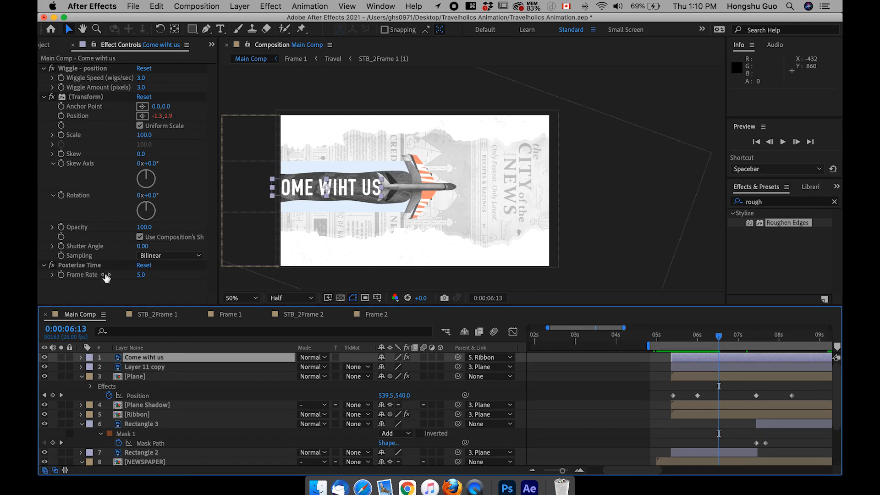
# Delete the Posterize Time effect from the Come wiht us and Plane layers
pyautogui.click(85, 266)
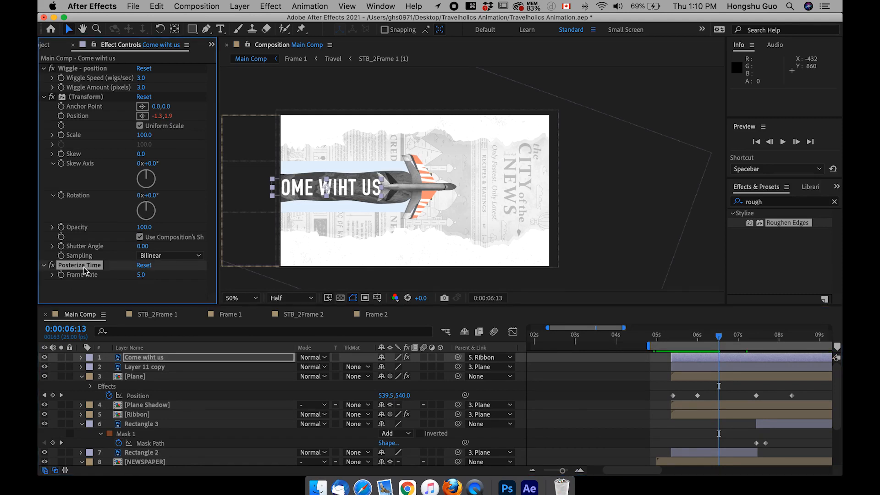
pyautogui.press('BackSpace')
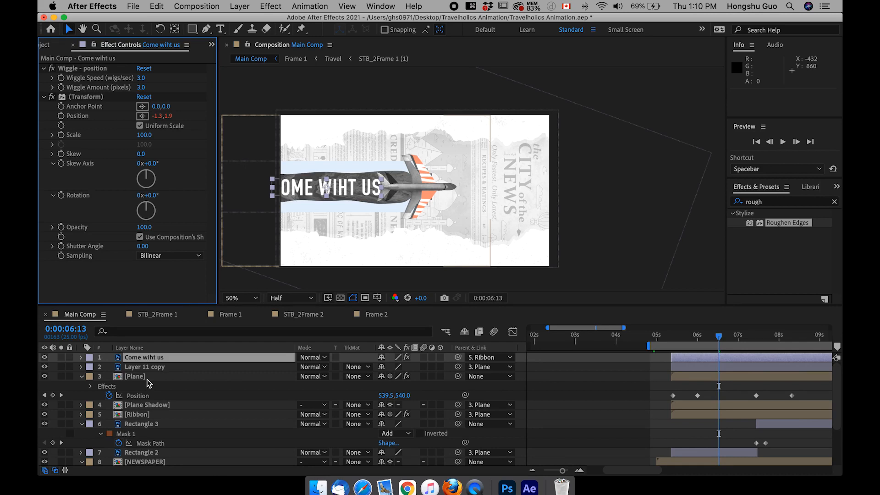
pyautogui.click(148, 379)
pyautogui.click(76, 265)
pyautogui.press('BackSpace')
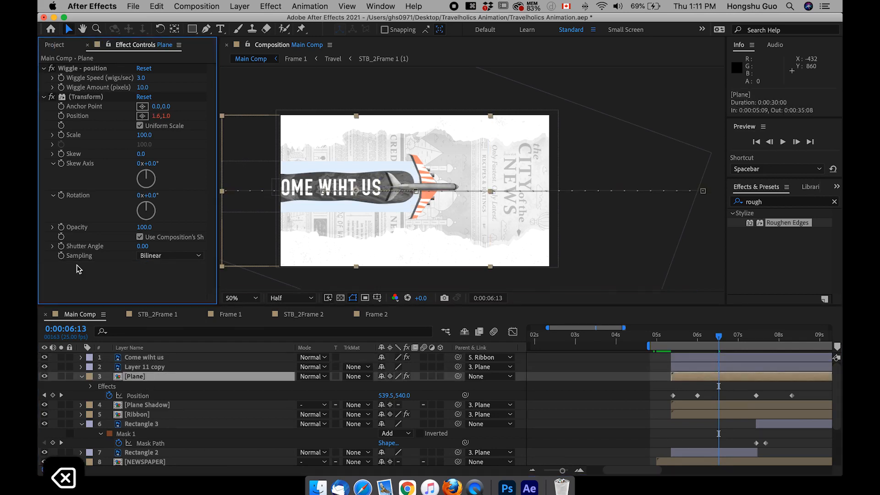
# Delete the Posterize Time effect from the Ribbon layer and preview the plane's flight from just after the five-second mark
pyautogui.click(138, 414)
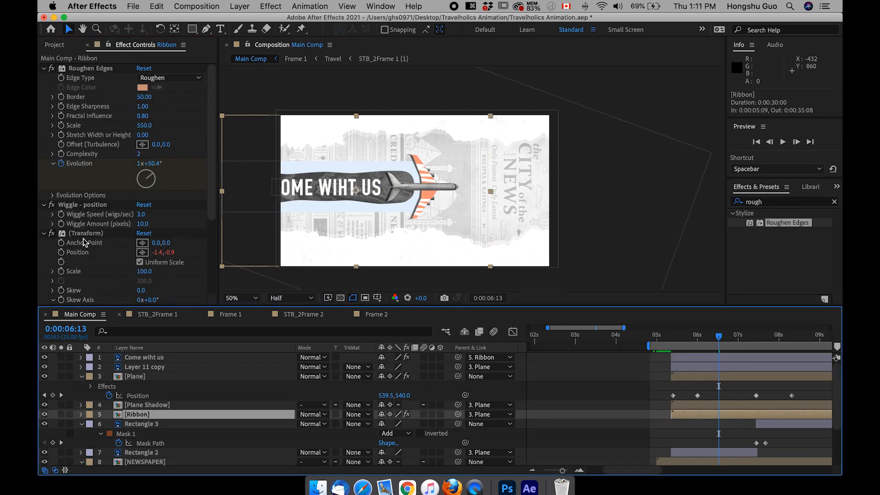
pyautogui.scroll(-5, 95, 243)
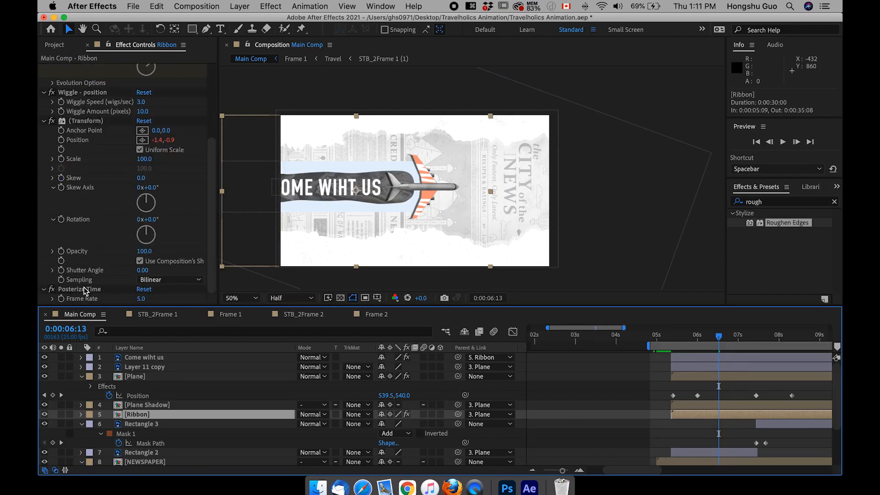
pyautogui.click(85, 290)
pyautogui.press('BackSpace')
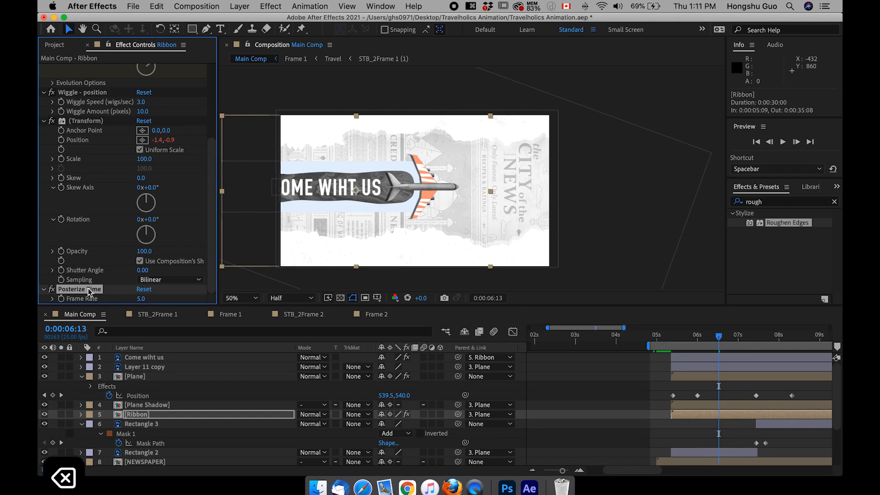
pyautogui.click(661, 337)
pyautogui.press('space')
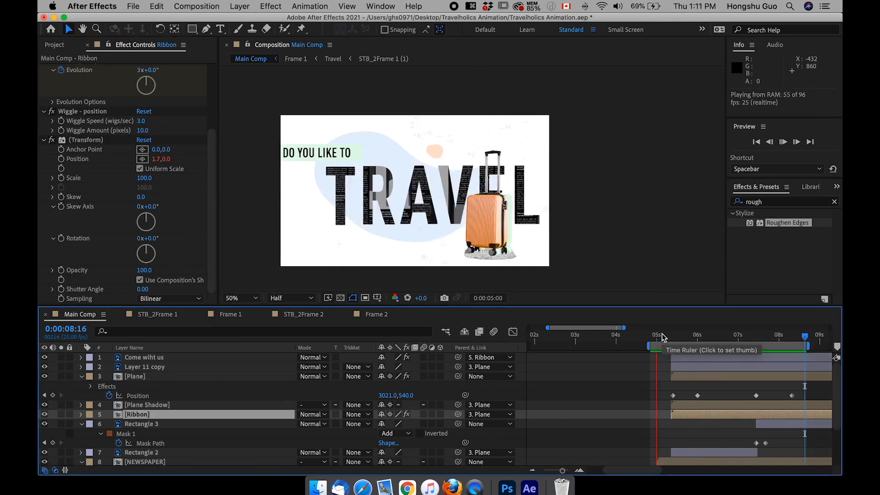